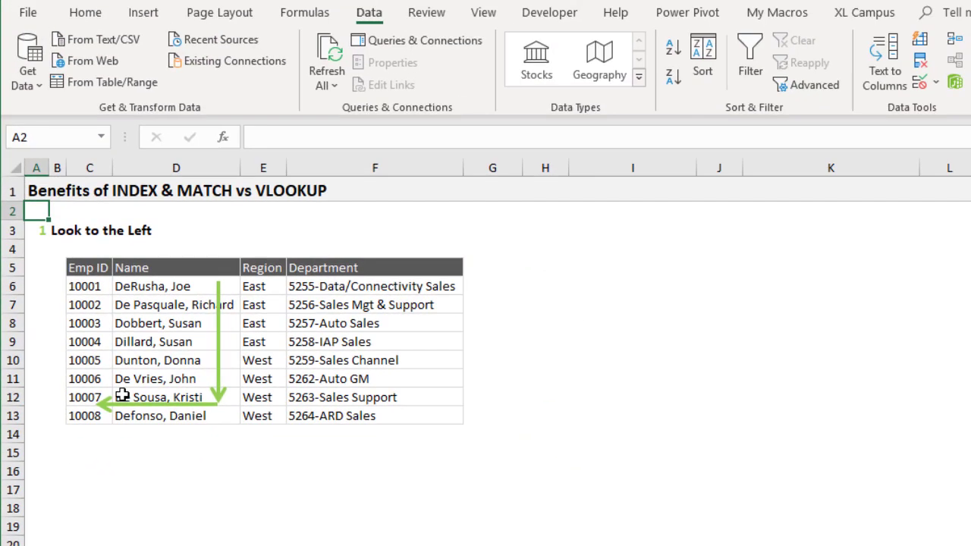
- Review the benefits sheet down to the side-by-side comparison of INDEX/MATCH and VLOOKUP column ranges
{"action": "scroll", "coordinate": [122, 394], "scroll_direction": "down", "scroll_amount": 1}
{"action": "scroll", "coordinate": [122, 393], "scroll_direction": "down", "scroll_amount": 5}
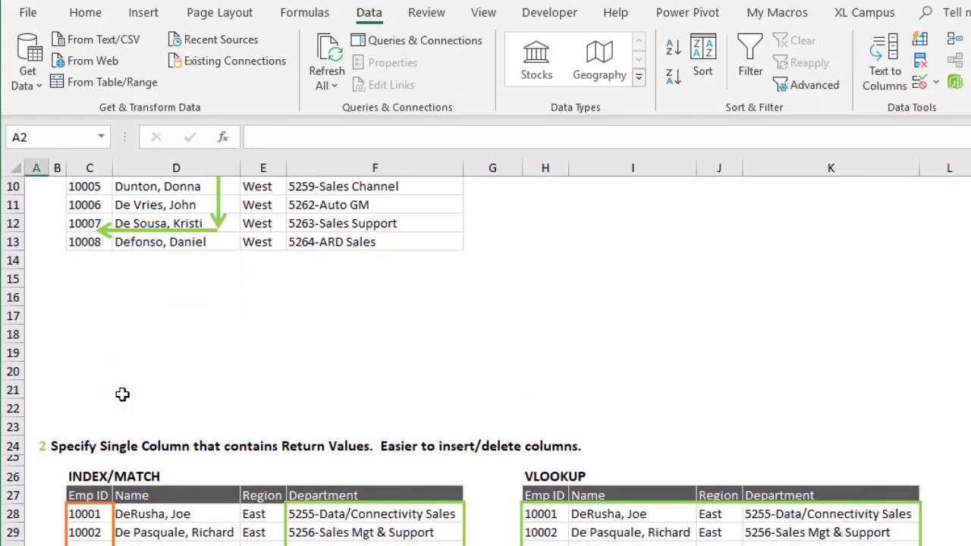
{"action": "scroll", "coordinate": [122, 393], "scroll_direction": "down", "scroll_amount": 1}
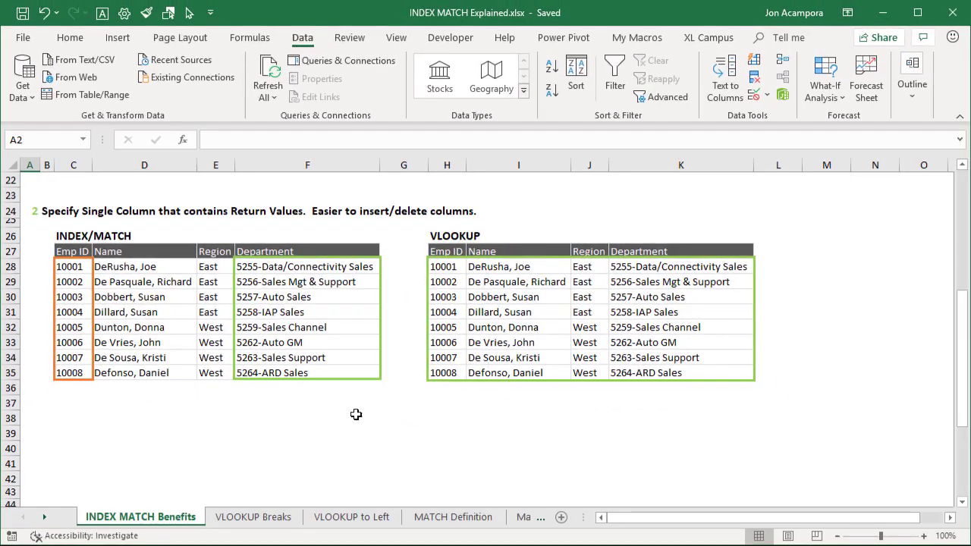
- Examine the VLOOKUP formula and its referenced ranges in cell B16 of the VLOOKUP Breaks sheet
{"action": "left_click", "coordinate": [256, 518]}
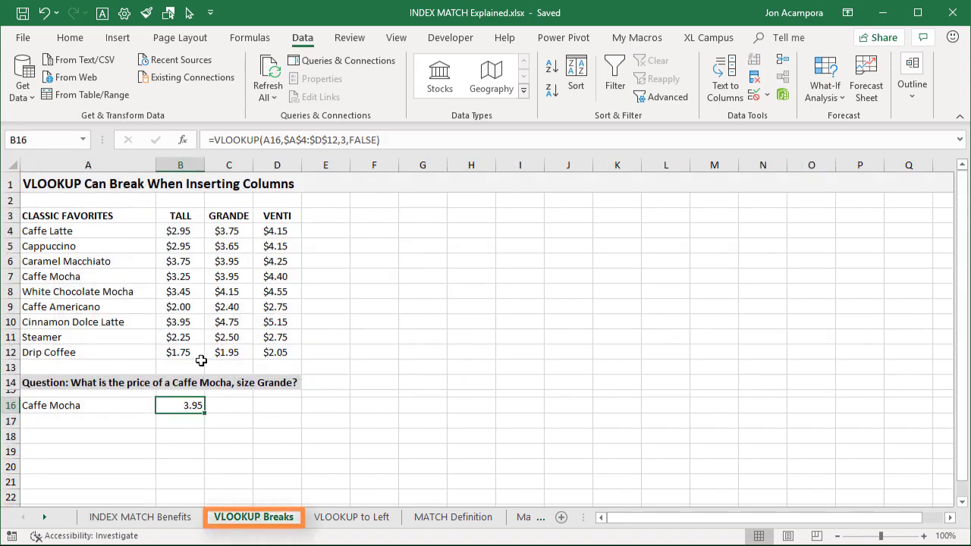
{"action": "double_click", "coordinate": [179, 406]}
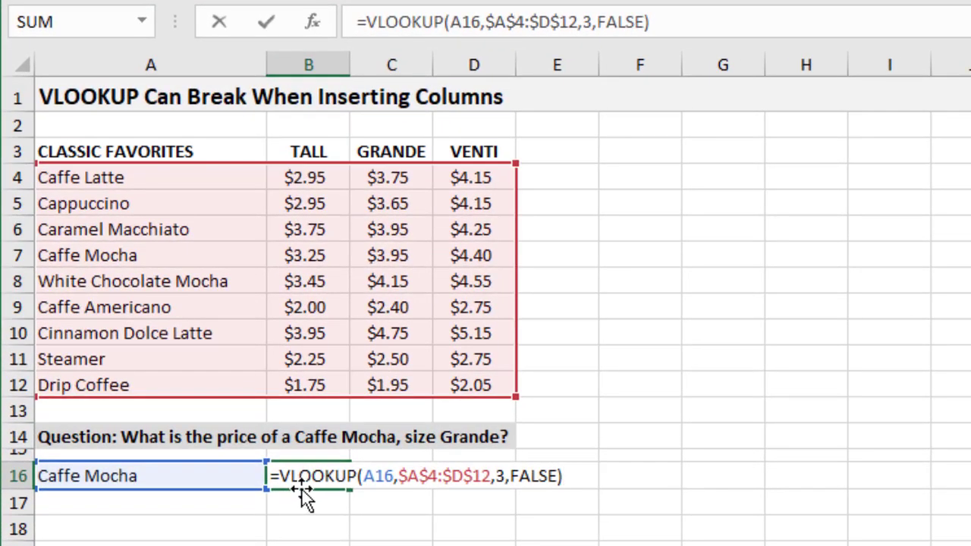
{"action": "key", "text": "Escape"}
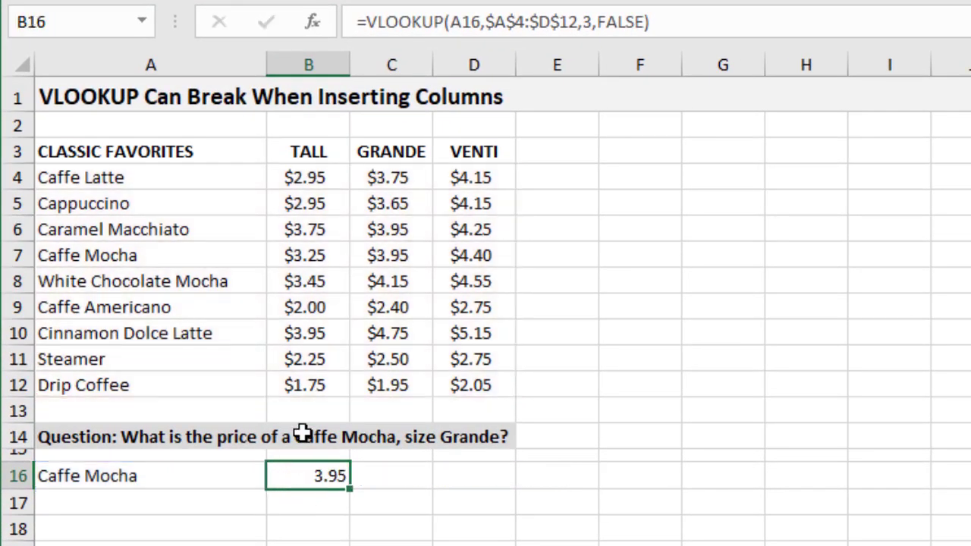
- Insert a blank column before the GRANDE column and inspect the column index argument of the VLOOKUP in B16
{"action": "left_click", "coordinate": [373, 63]}
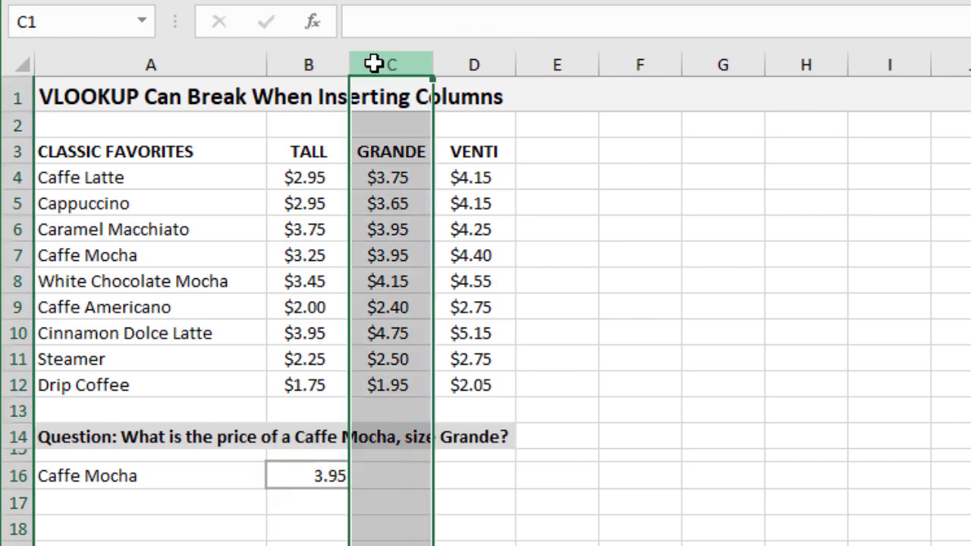
{"action": "key", "text": "ctrl+plus"}
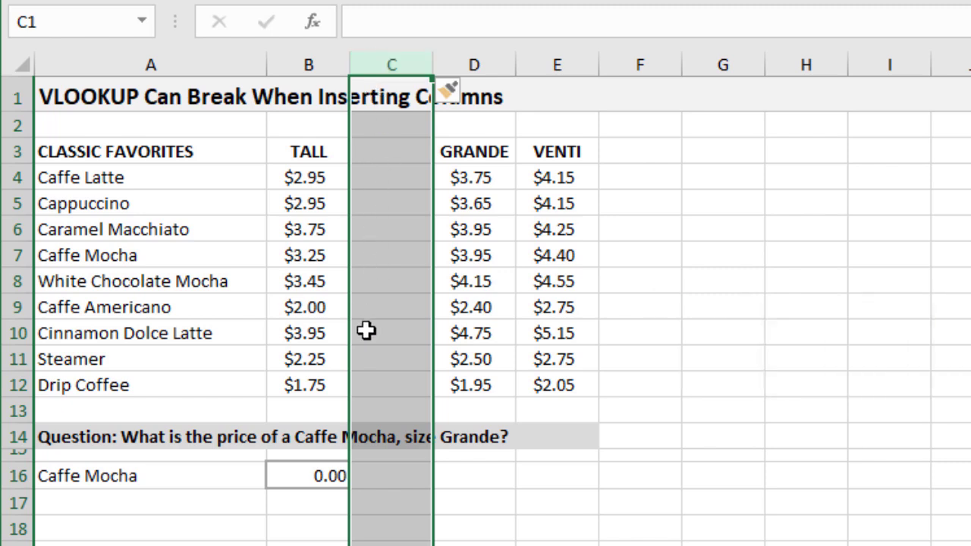
{"action": "left_click", "coordinate": [305, 476]}
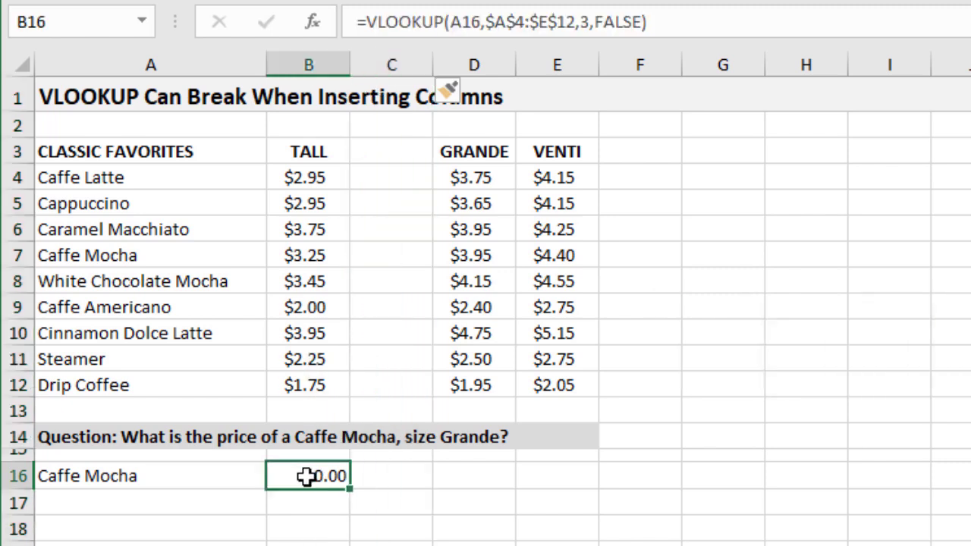
{"action": "key", "text": "F2"}
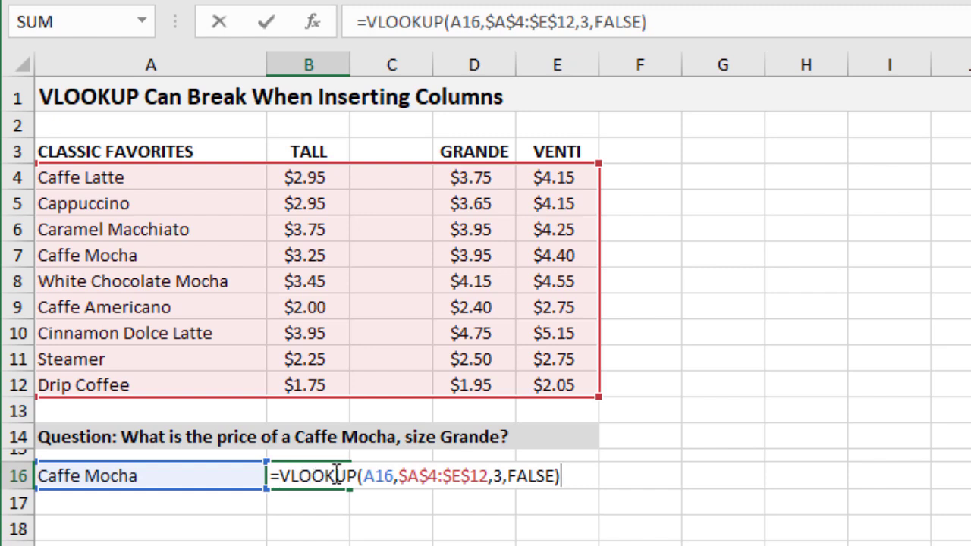
{"action": "double_click", "coordinate": [498, 476]}
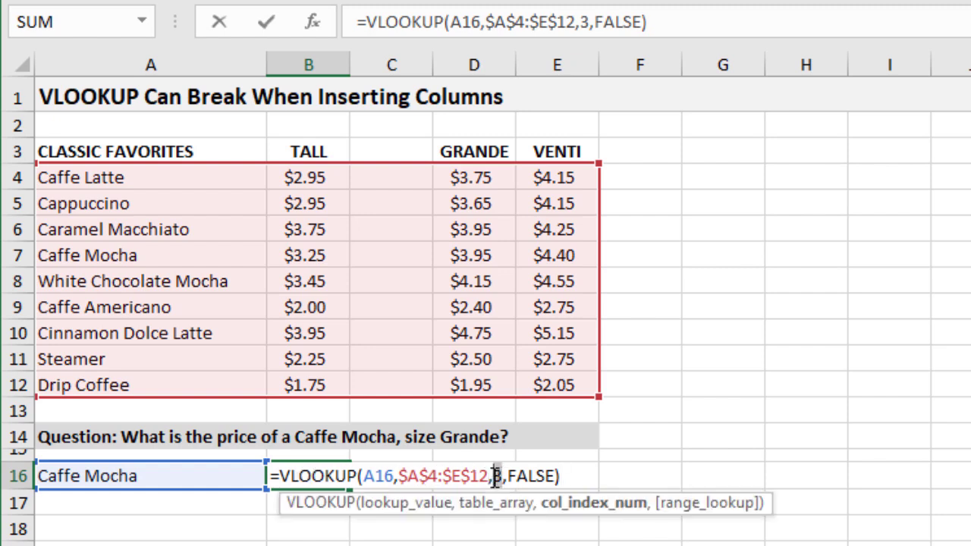
{"action": "key", "text": "ctrl+Return"}
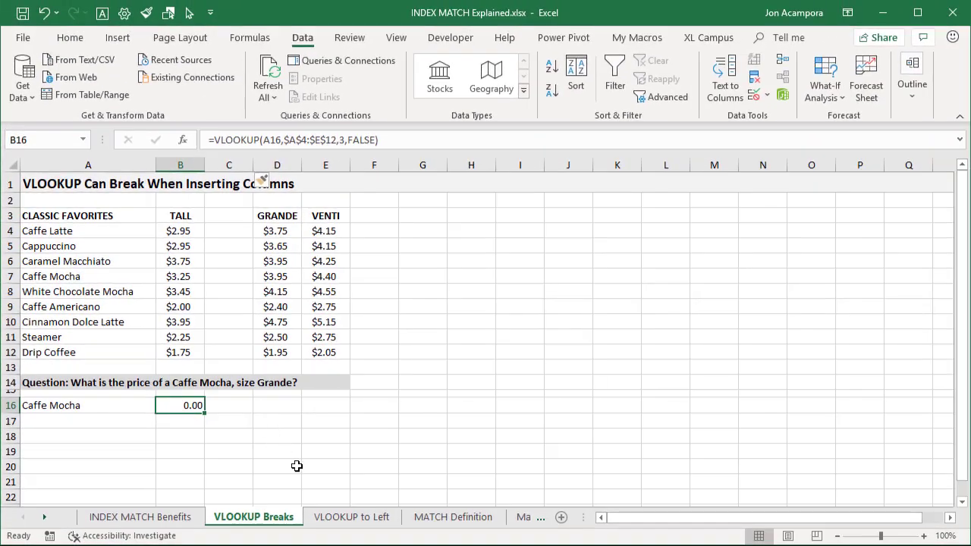
- On the Match Example sheet, enter =MATCH(B14,$B$4:$B$10,0) in C14 to find Caffe Mocha's relative row by exact match
{"action": "left_click", "coordinate": [336, 517]}
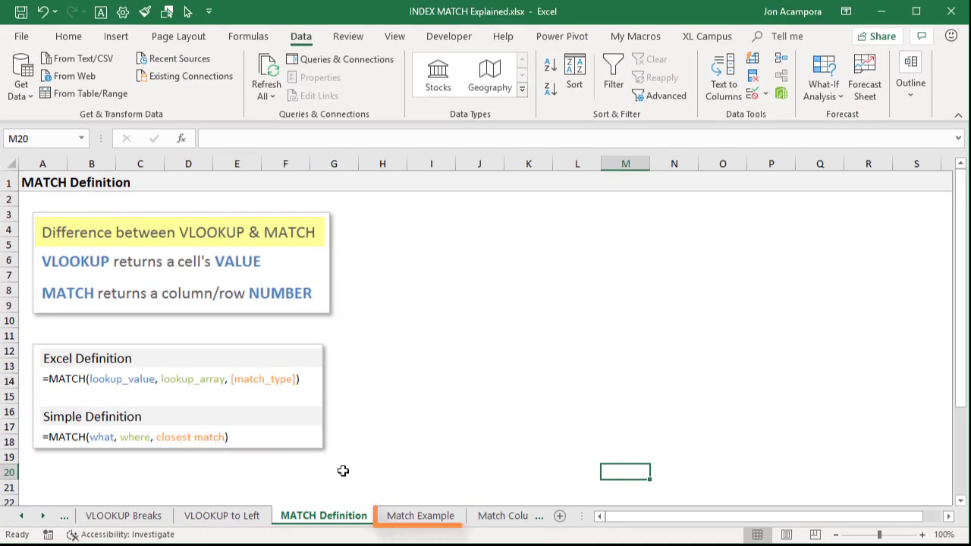
{"action": "left_click", "coordinate": [412, 517]}
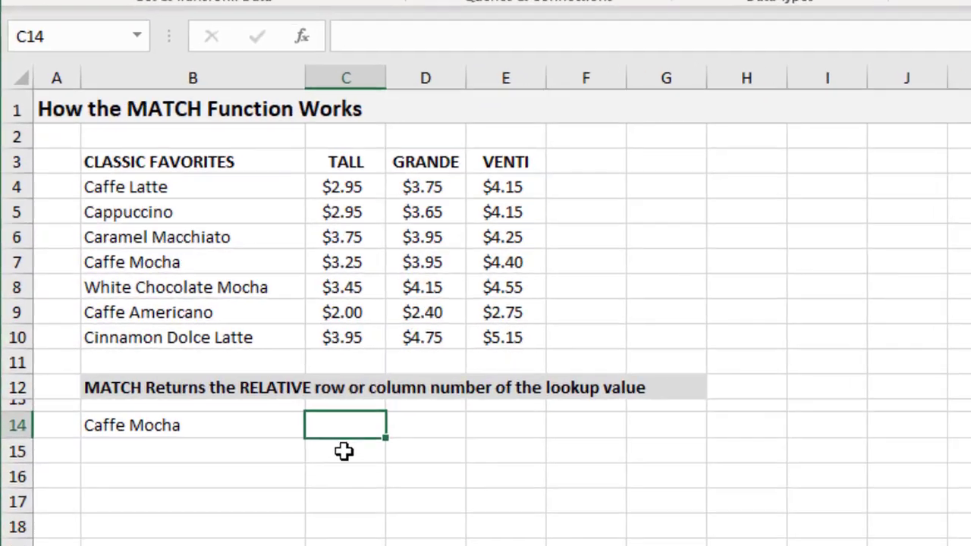
{"action": "type", "text": "=ma"}
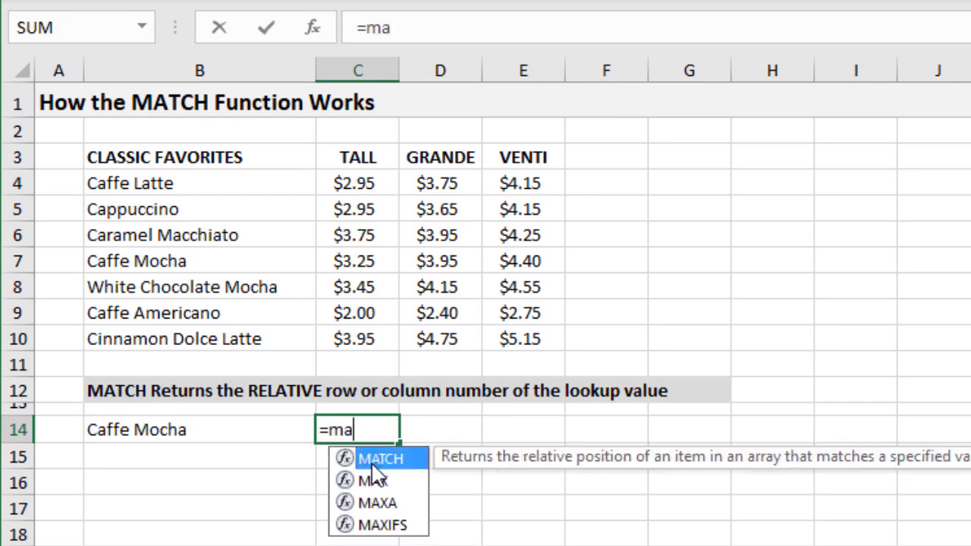
{"action": "key", "text": "Tab"}
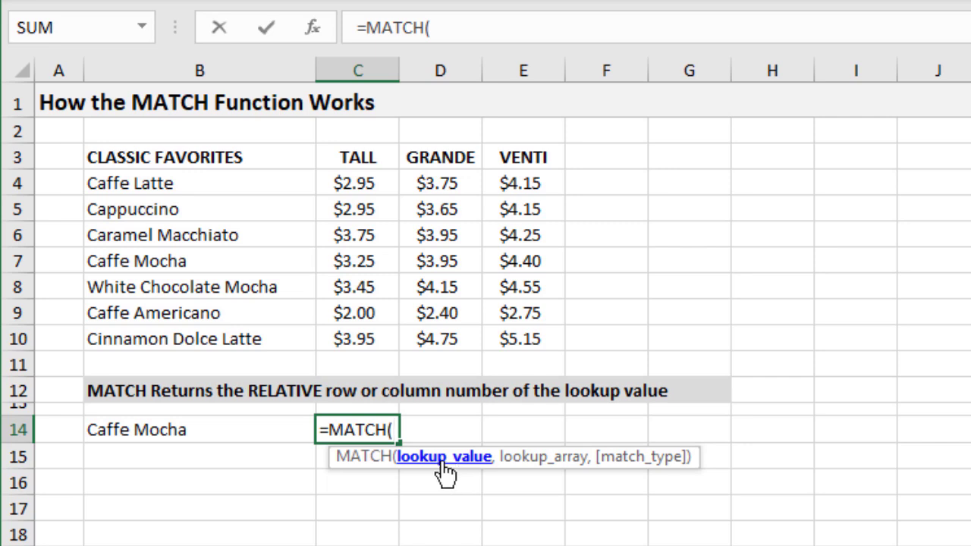
{"action": "left_click", "coordinate": [254, 427]}
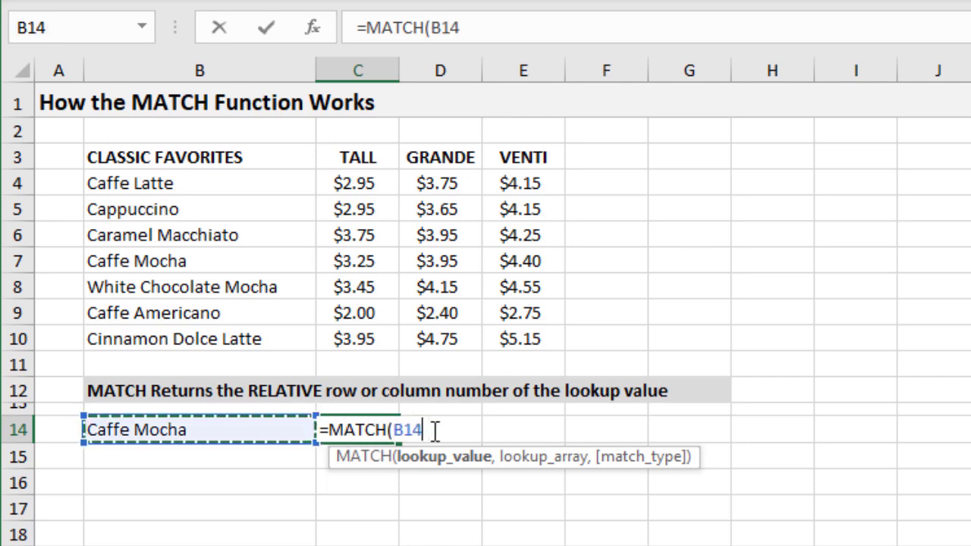
{"action": "type", "text": ","}
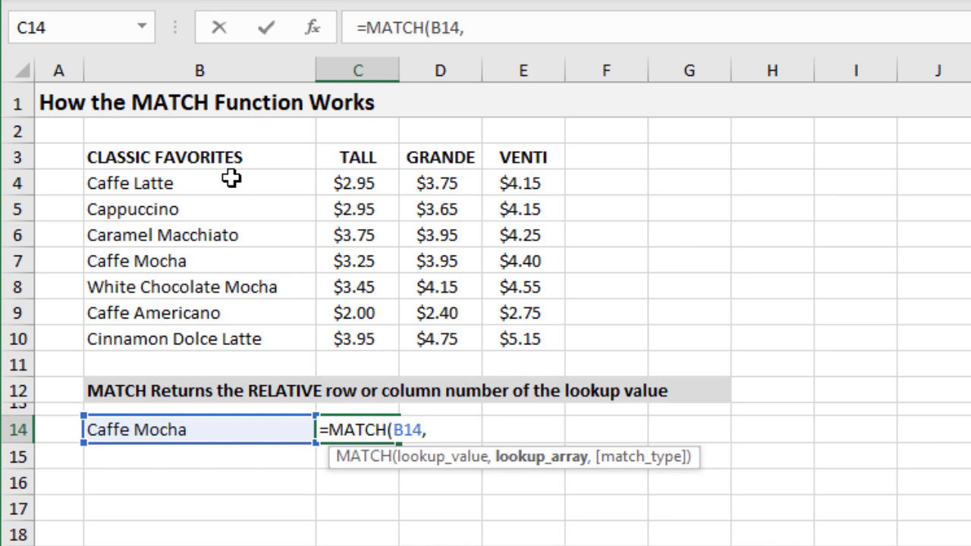
{"action": "left_click_drag", "start_coordinate": [232, 178], "coordinate": [238, 338]}
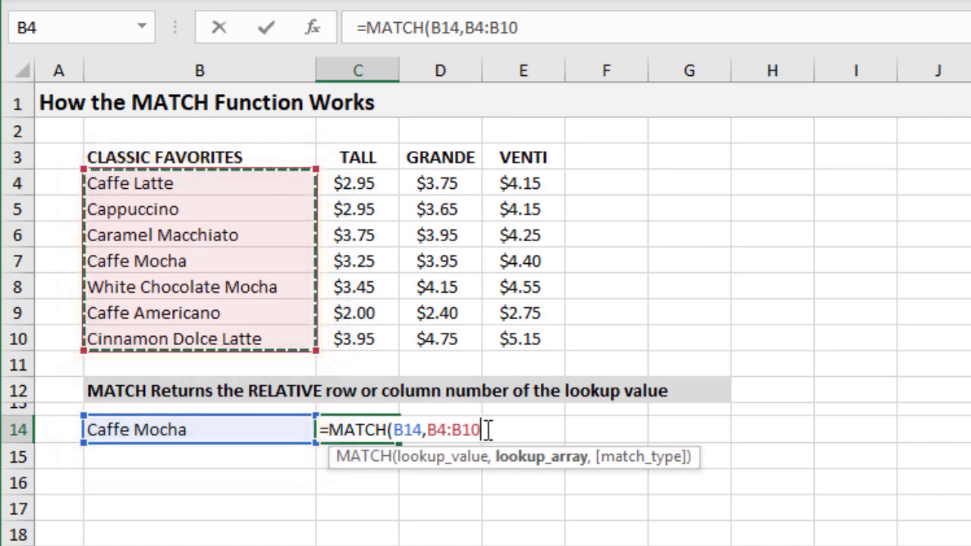
{"action": "key", "text": "F4"}
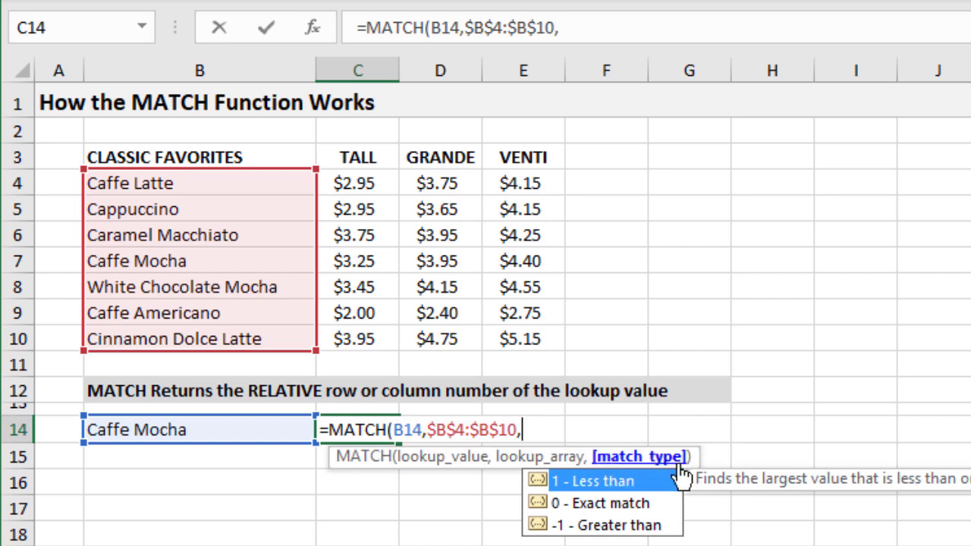
{"action": "left_click", "coordinate": [604, 503]}
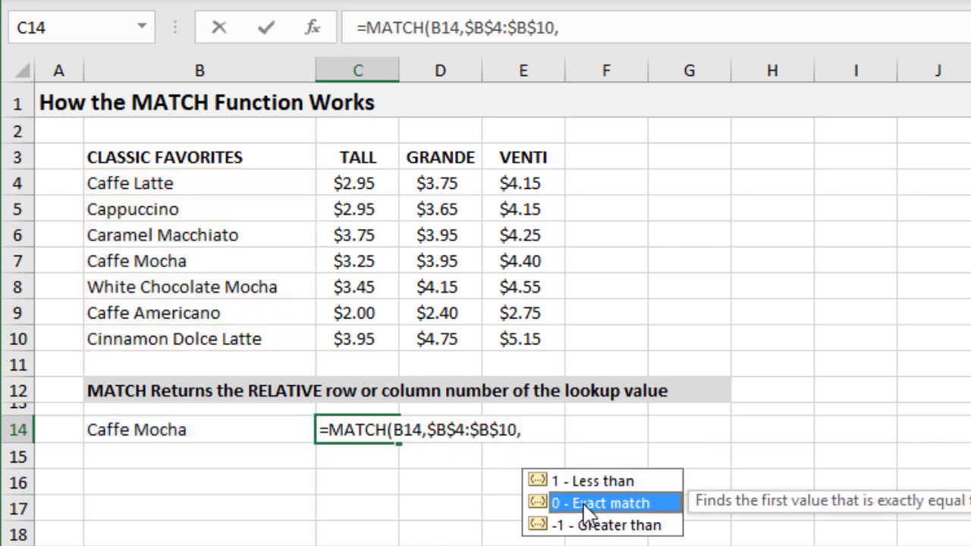
{"action": "key", "text": "Tab"}
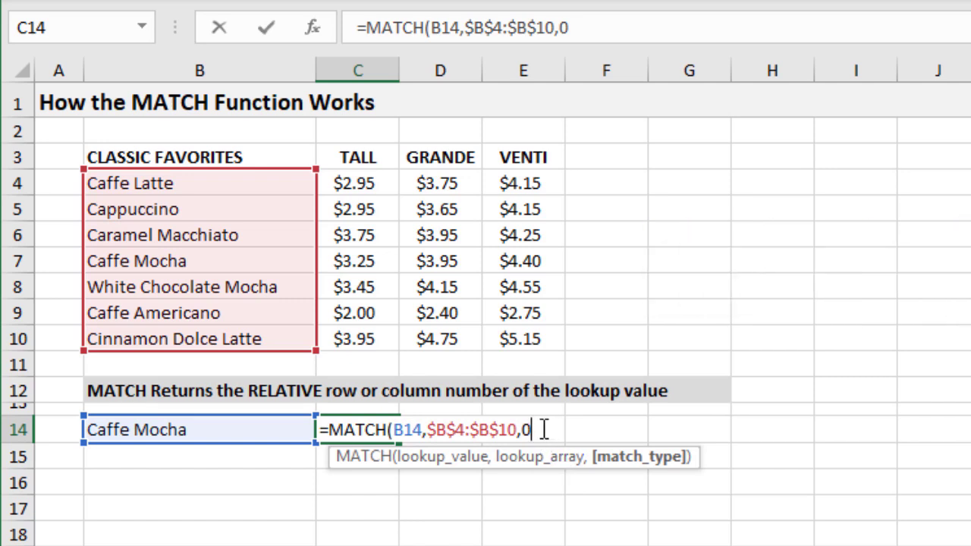
{"action": "type", "text": ")"}
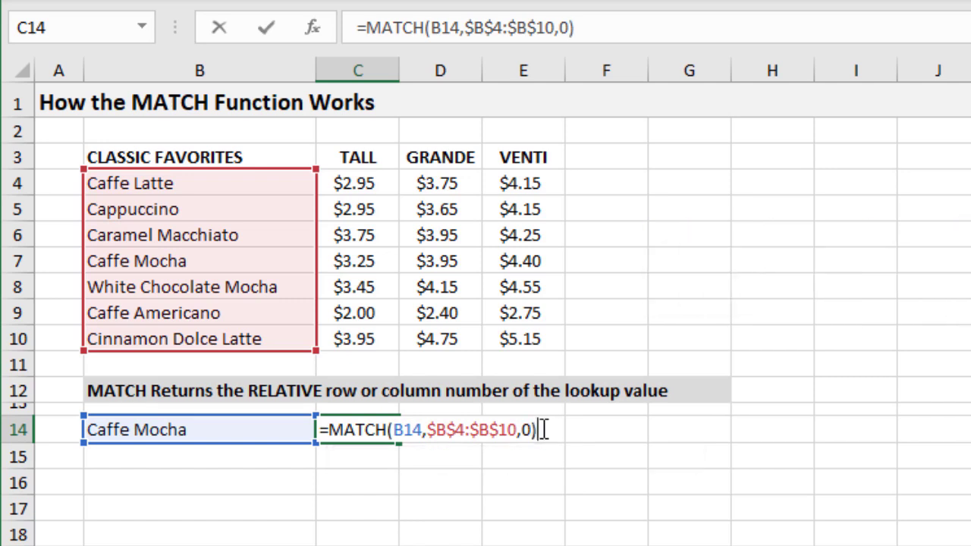
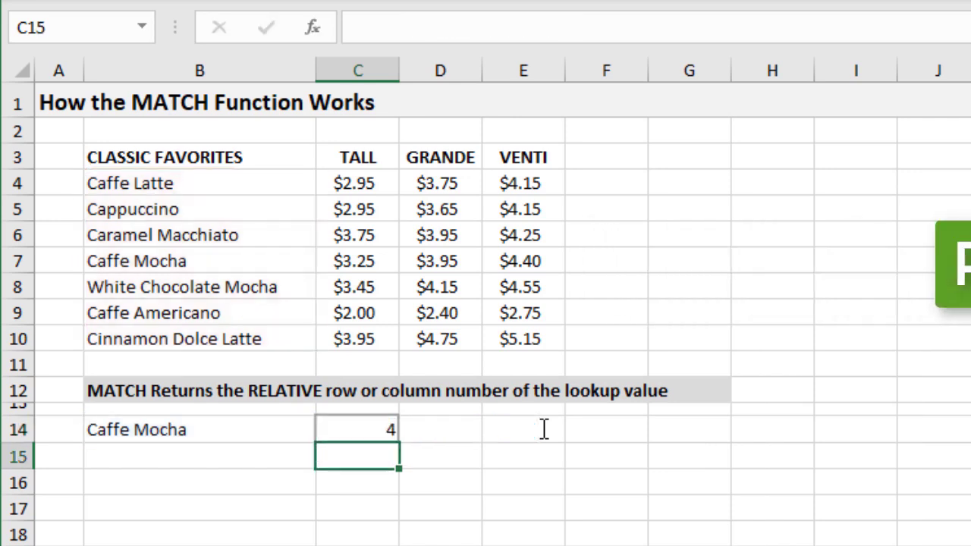
- Check the MATCH formula in C14 against its lookup value and the highlighted drink list
{"action": "left_click", "coordinate": [369, 428]}
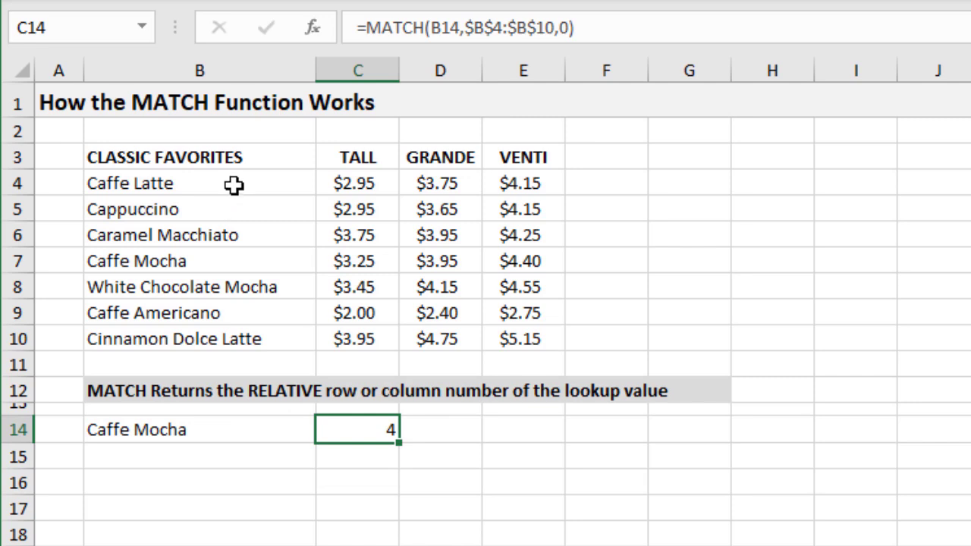
{"action": "key", "text": "F2"}
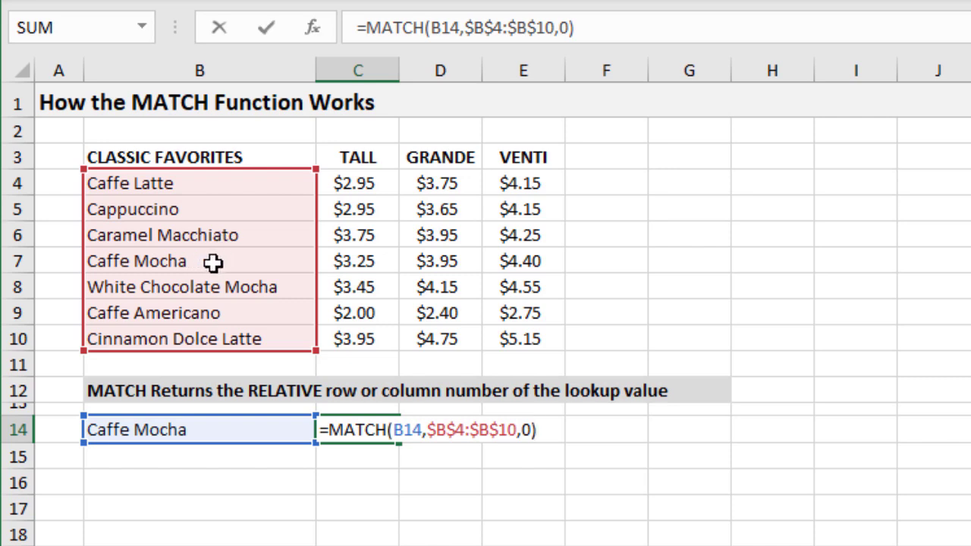
{"action": "key", "text": "Return"}
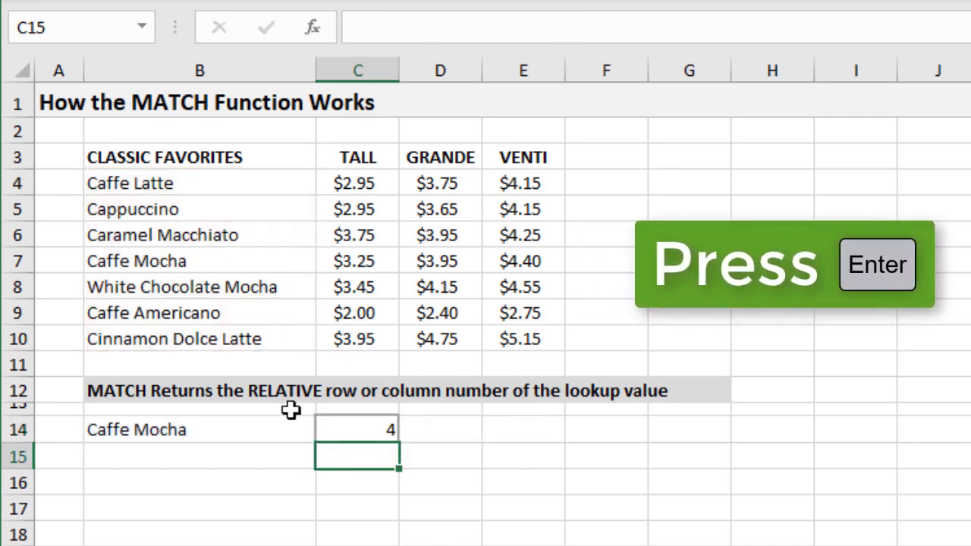
{"action": "left_click", "coordinate": [343, 427]}
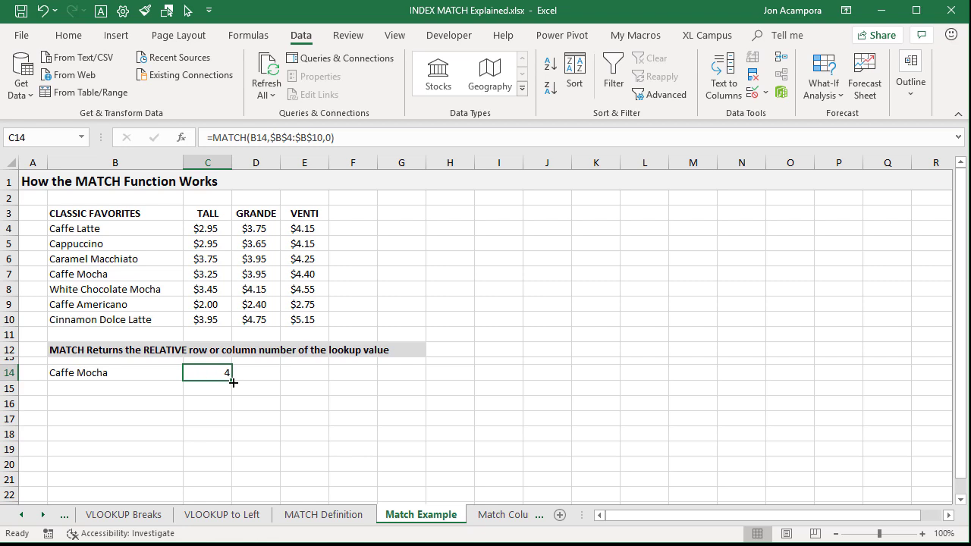
- On the Match Column Example sheet, examine the MATCH formula in C14 that looks up Grande across the size headers
{"action": "left_click", "coordinate": [486, 516]}
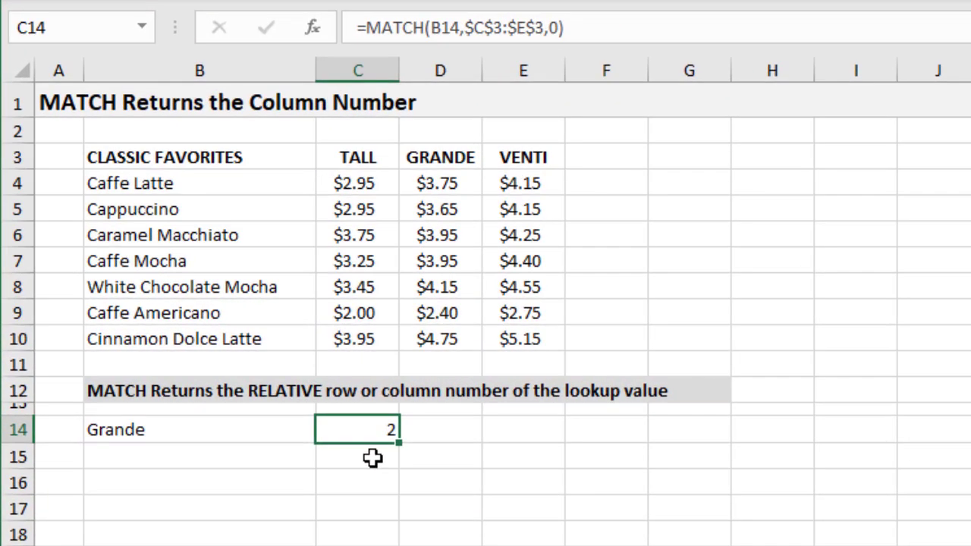
{"action": "double_click", "coordinate": [363, 431]}
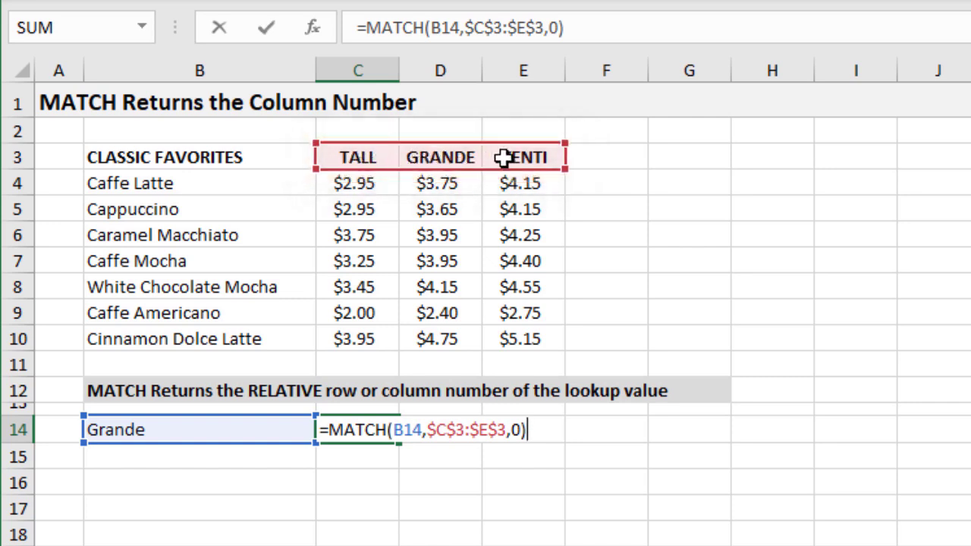
{"action": "key", "text": "Return"}
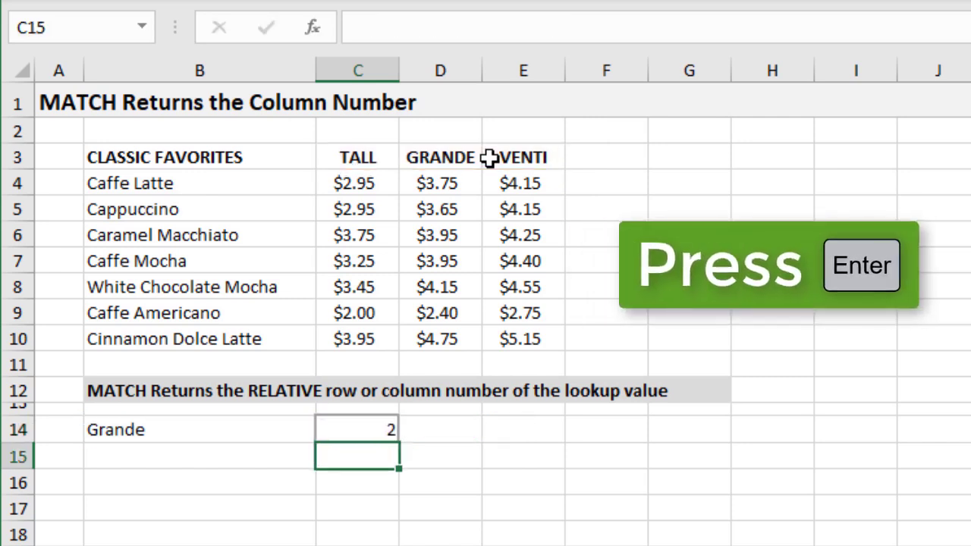
{"action": "left_click", "coordinate": [366, 429]}
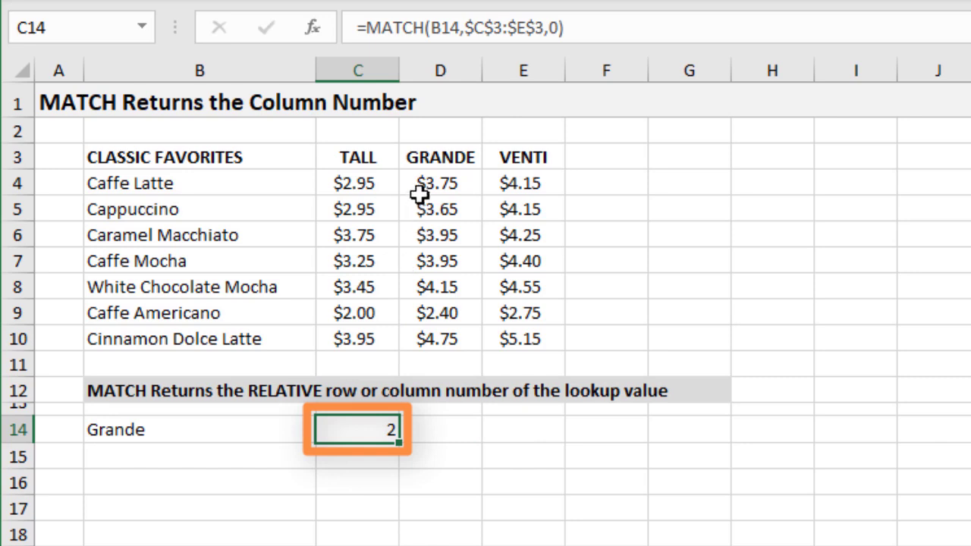
{"action": "key", "text": "F2"}
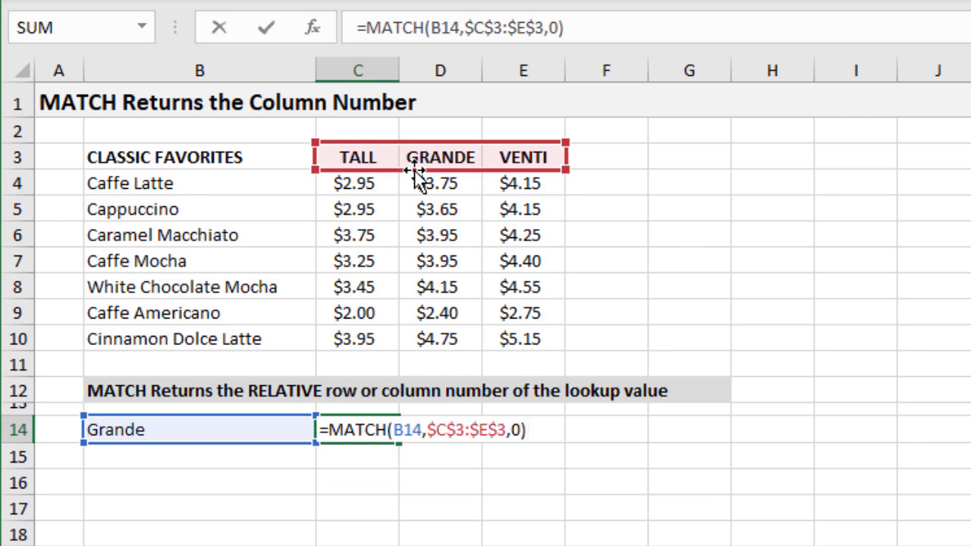
{"action": "left_click", "coordinate": [457, 429]}
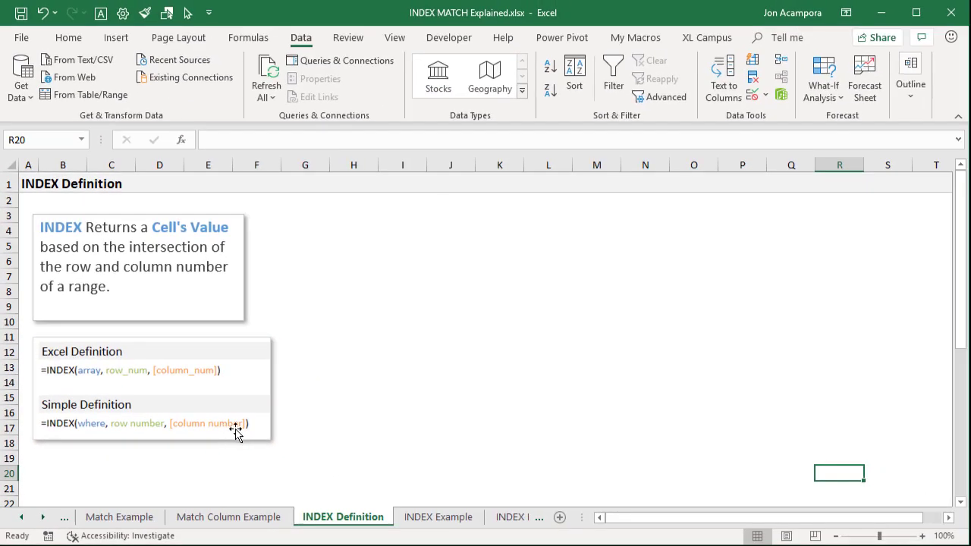
- On the INDEX Example sheet, enter =INDEX($C$4:$E$10,4,2) in C14 to return Caffe Mocha's Grande price
{"action": "left_click", "coordinate": [410, 517]}
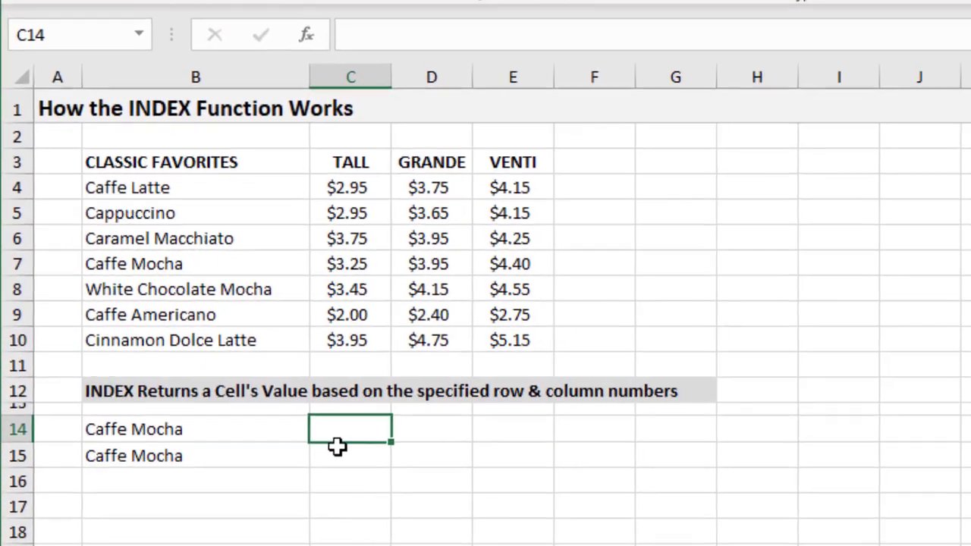
{"action": "type", "text": "="}
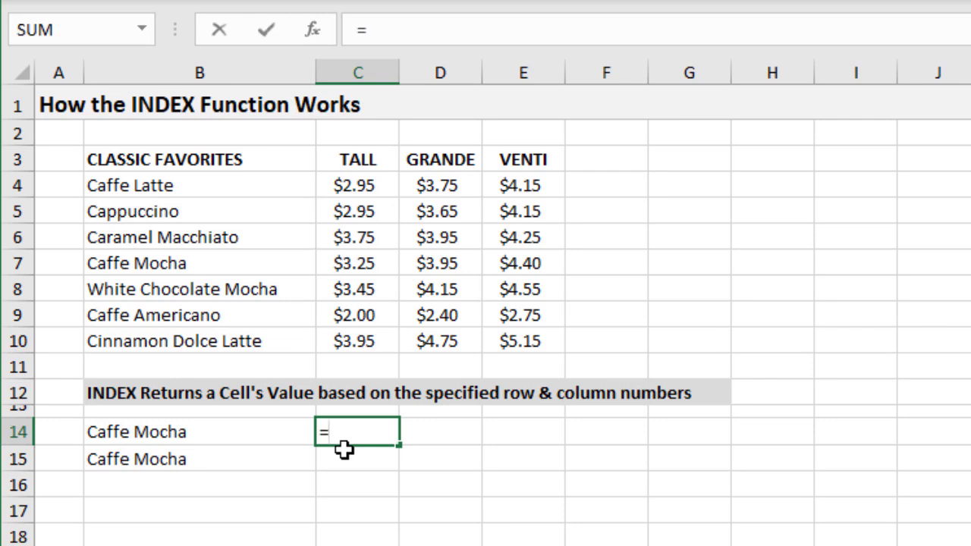
{"action": "type", "text": "in"}
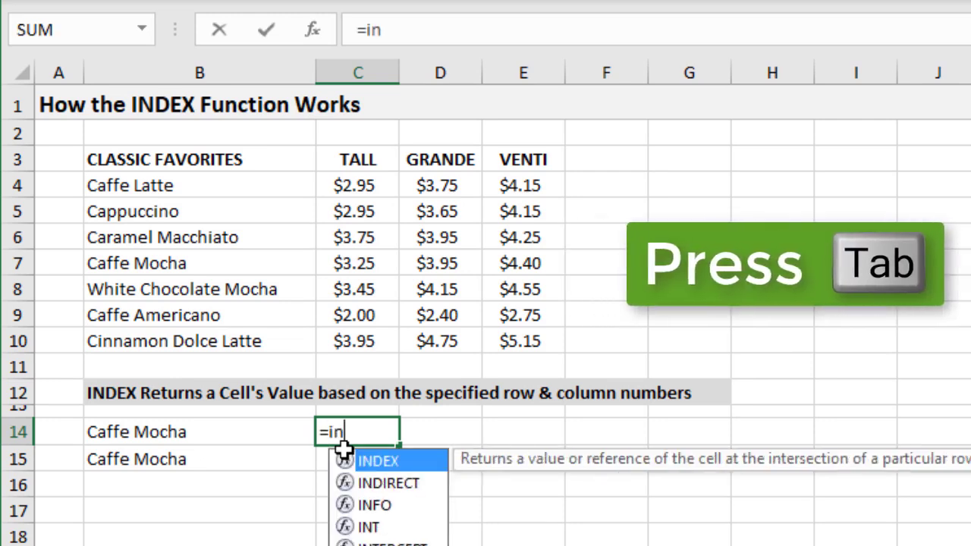
{"action": "key", "text": "Tab"}
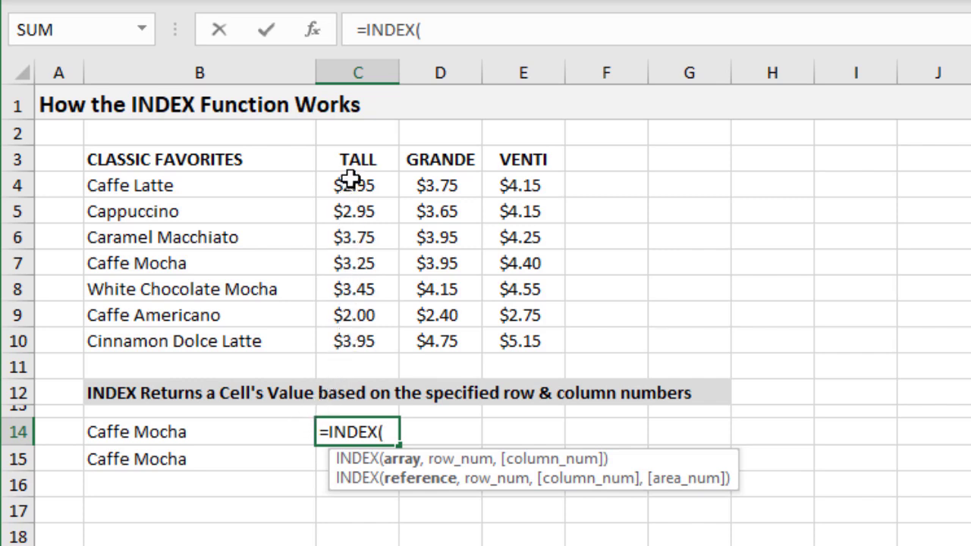
{"action": "left_click_drag", "start_coordinate": [350, 179], "coordinate": [515, 342]}
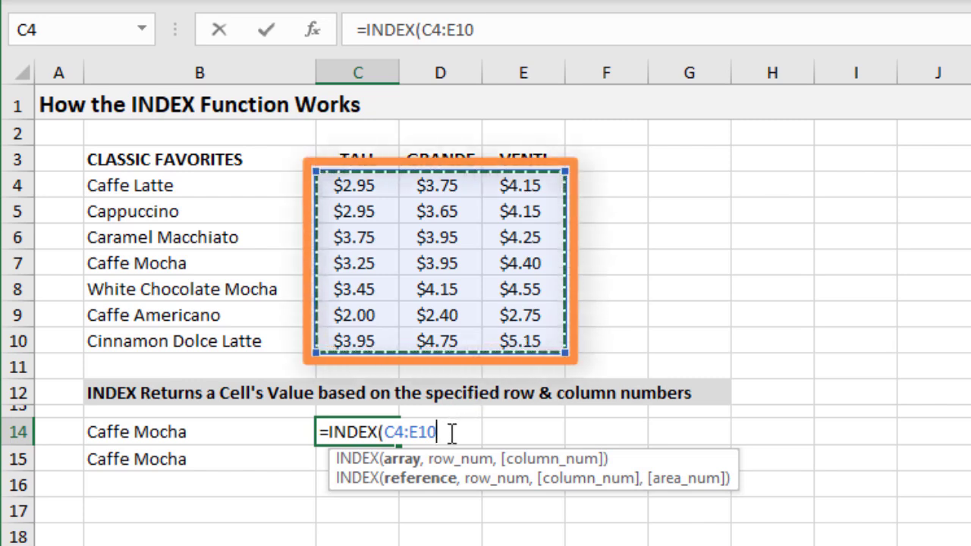
{"action": "key", "text": "F4"}
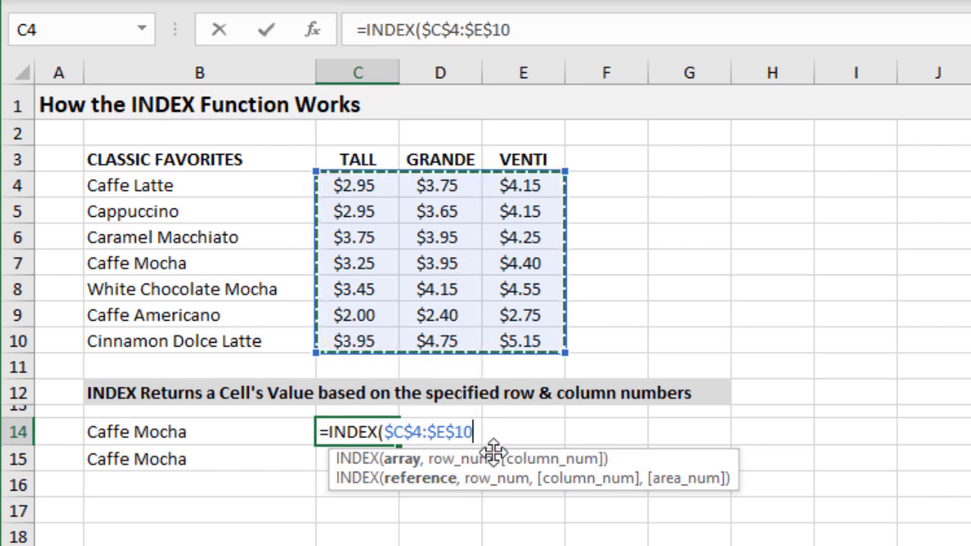
{"action": "type", "text": ","}
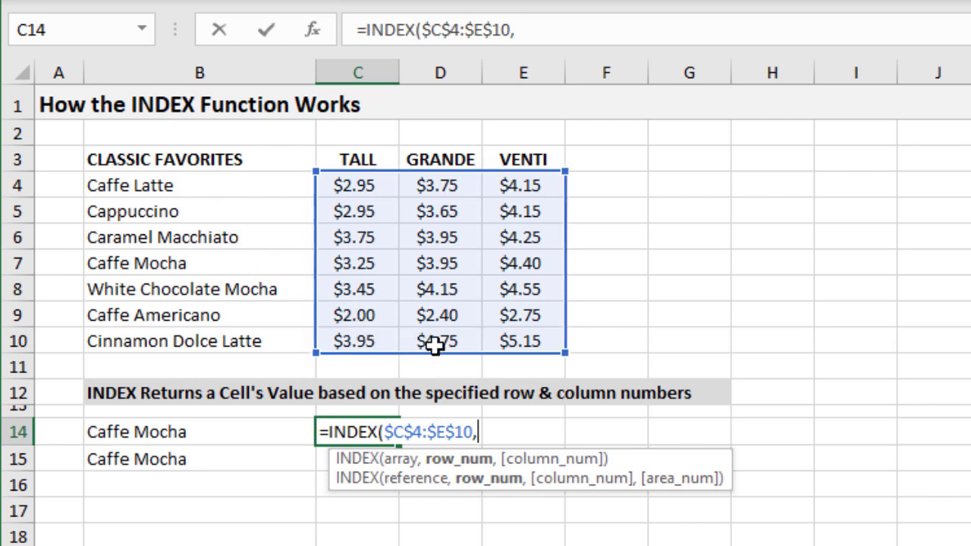
{"action": "type", "text": "4"}
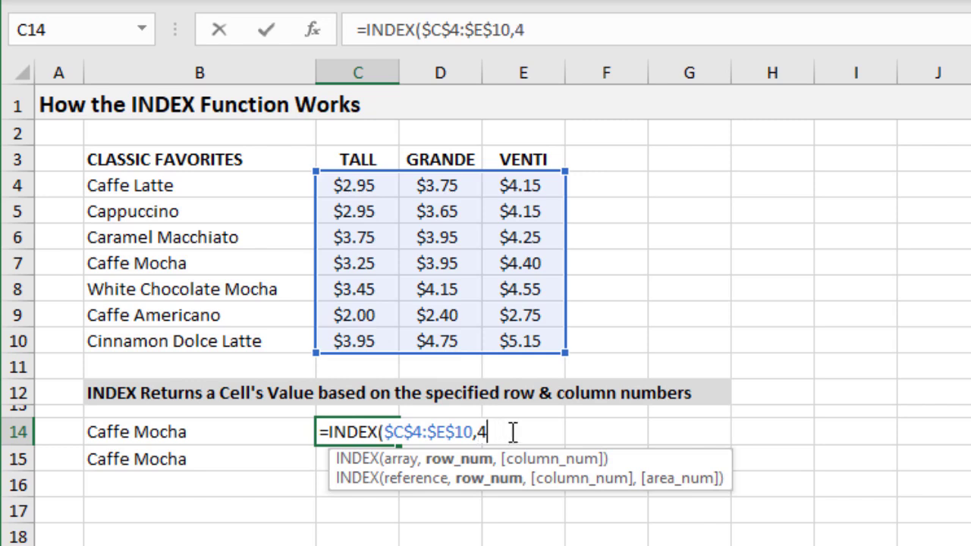
{"action": "type", "text": ","}
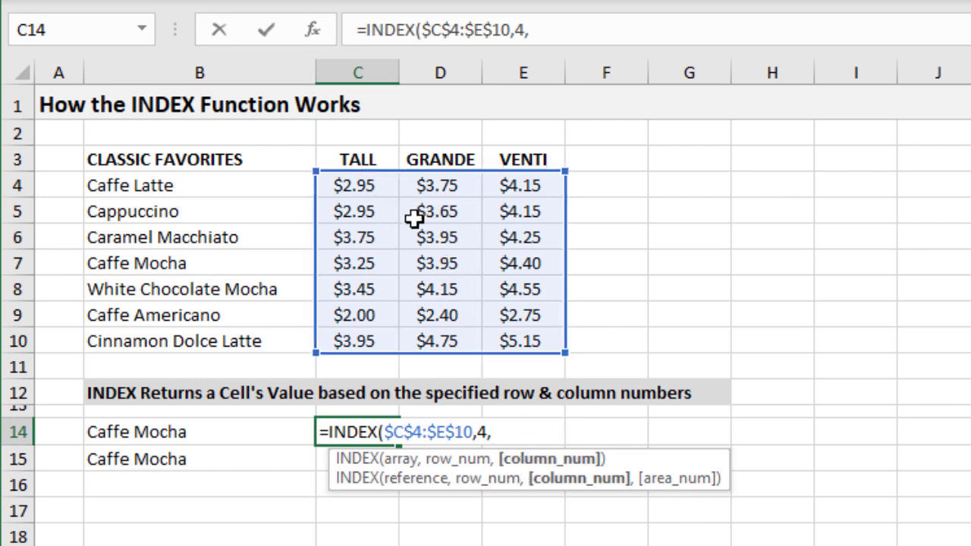
{"action": "type", "text": "2"}
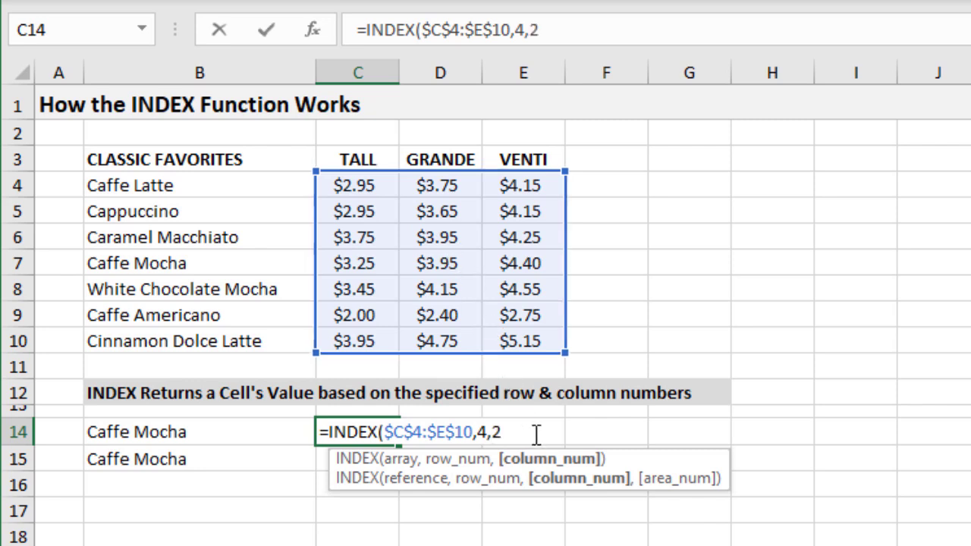
{"action": "type", "text": ")"}
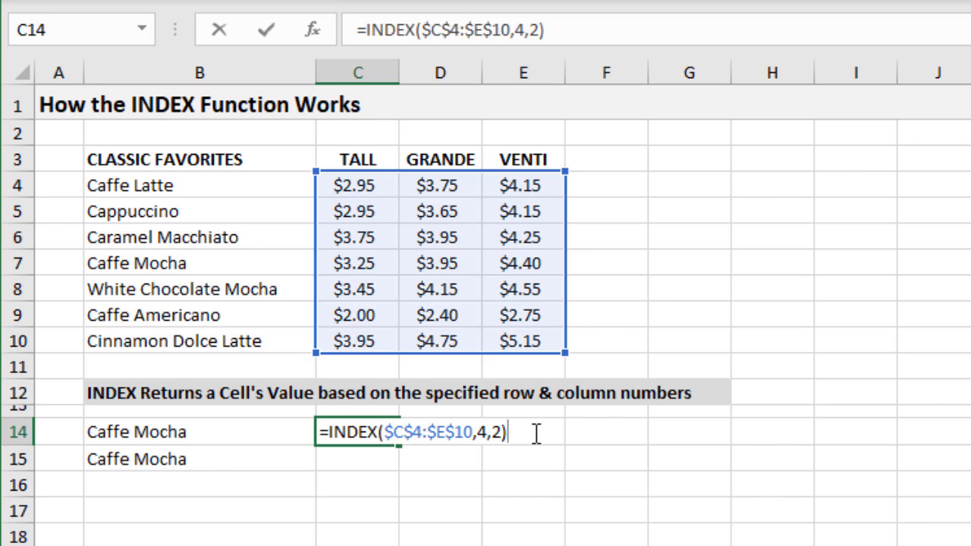
{"action": "key", "text": "Return"}
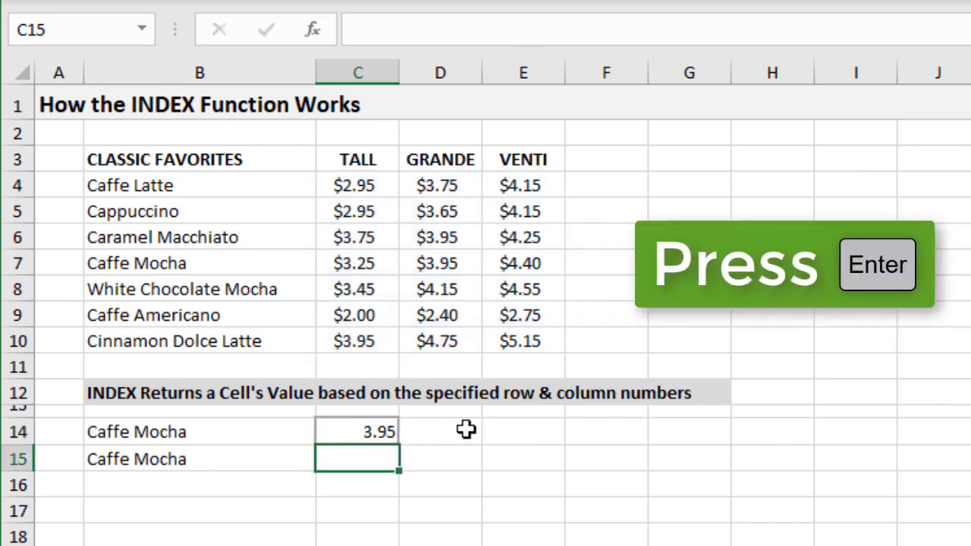
{"action": "left_click", "coordinate": [343, 431]}
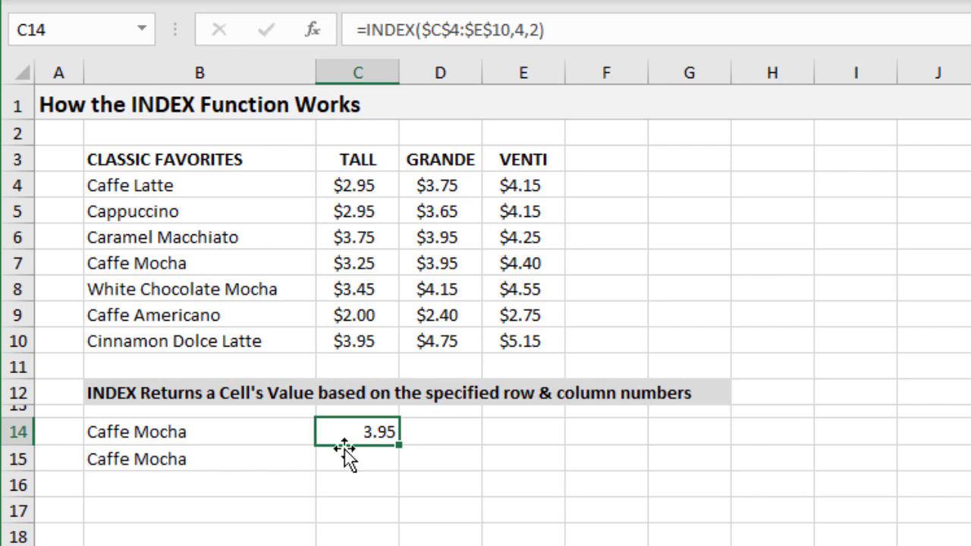
- Enter =INDEX($D$4:$D$10,4) in C15 to return Caffe Mocha's price from the GRANDE column alone
{"action": "left_click", "coordinate": [349, 460]}
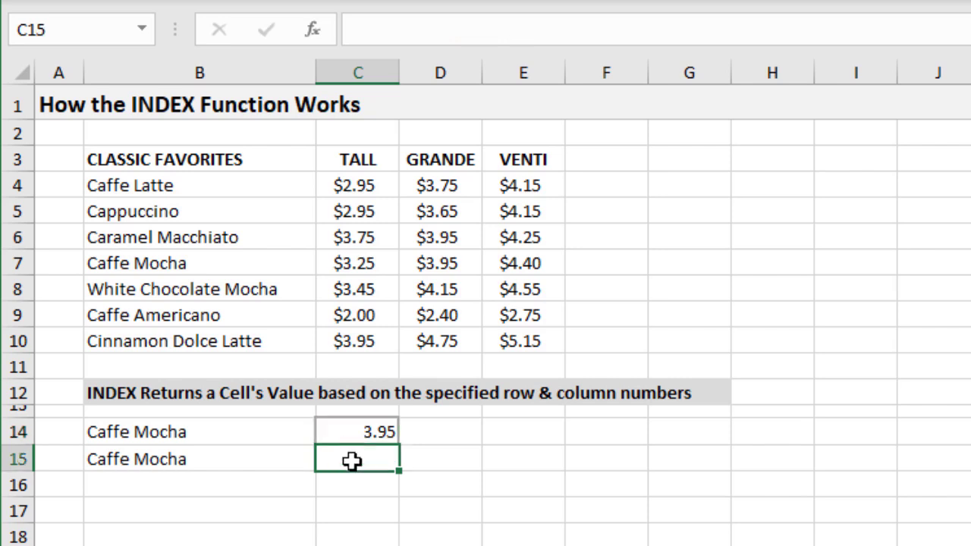
{"action": "type", "text": "=ind"}
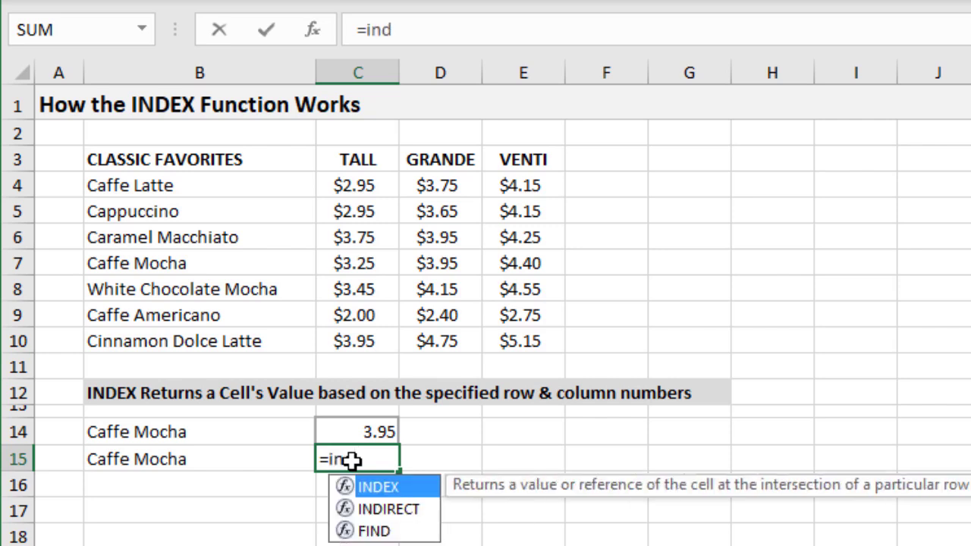
{"action": "key", "text": "Tab"}
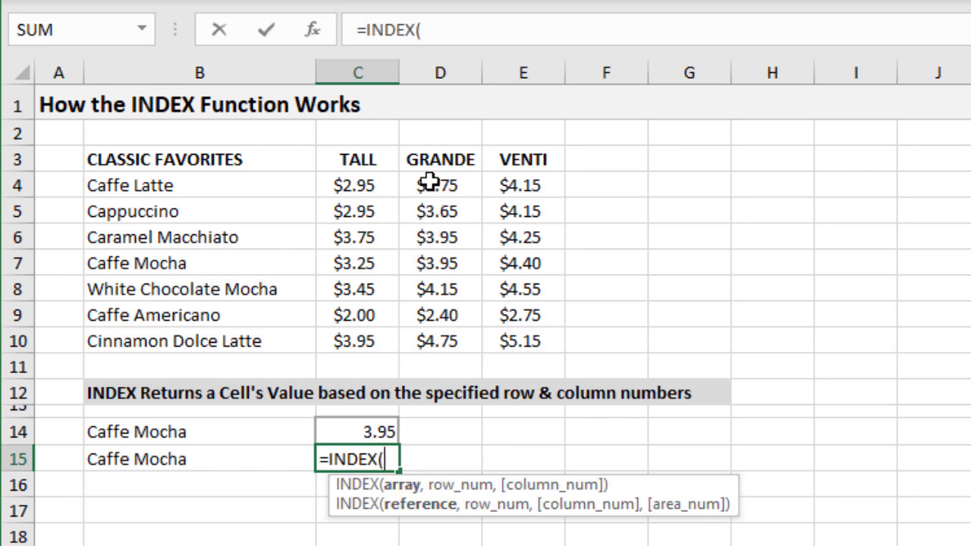
{"action": "left_click_drag", "start_coordinate": [409, 182], "coordinate": [425, 339]}
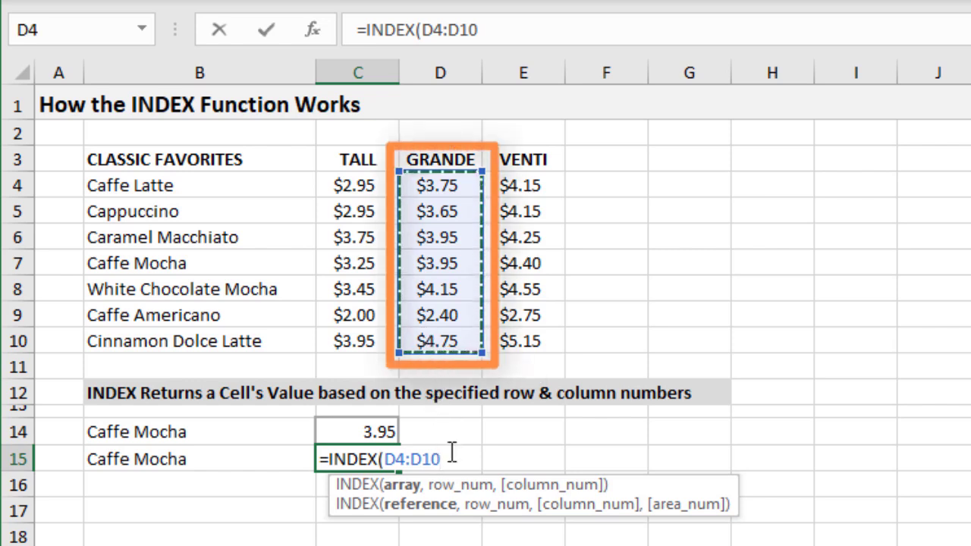
{"action": "key", "text": "F4"}
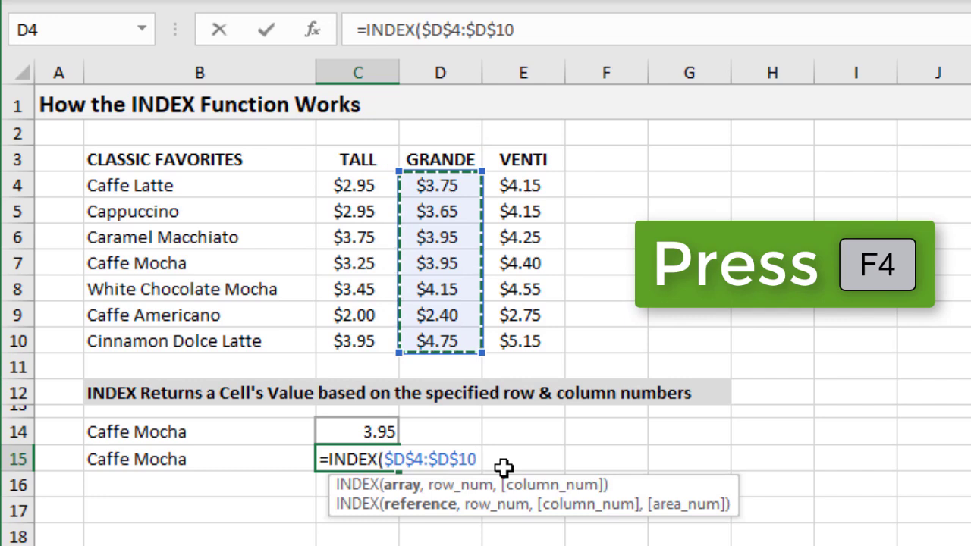
{"action": "type", "text": ","}
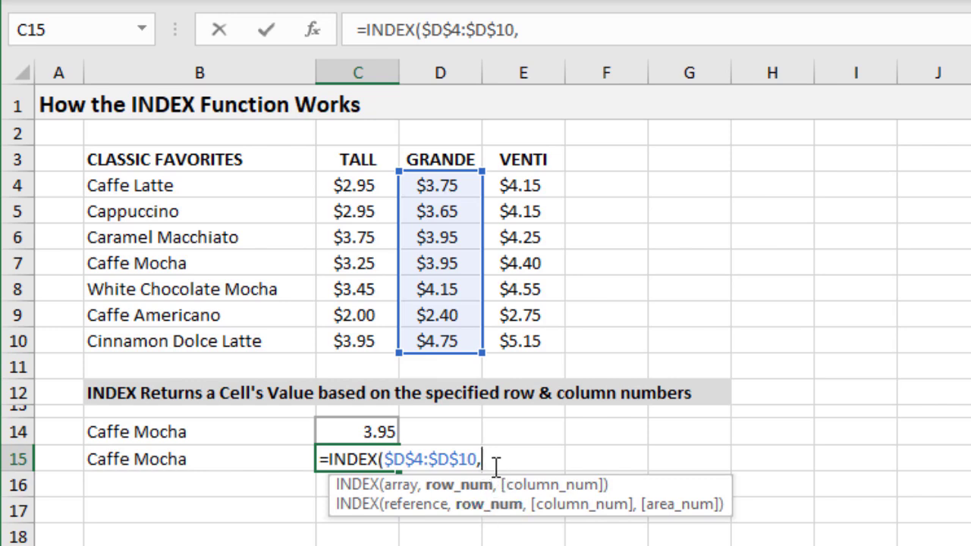
{"action": "type", "text": "4"}
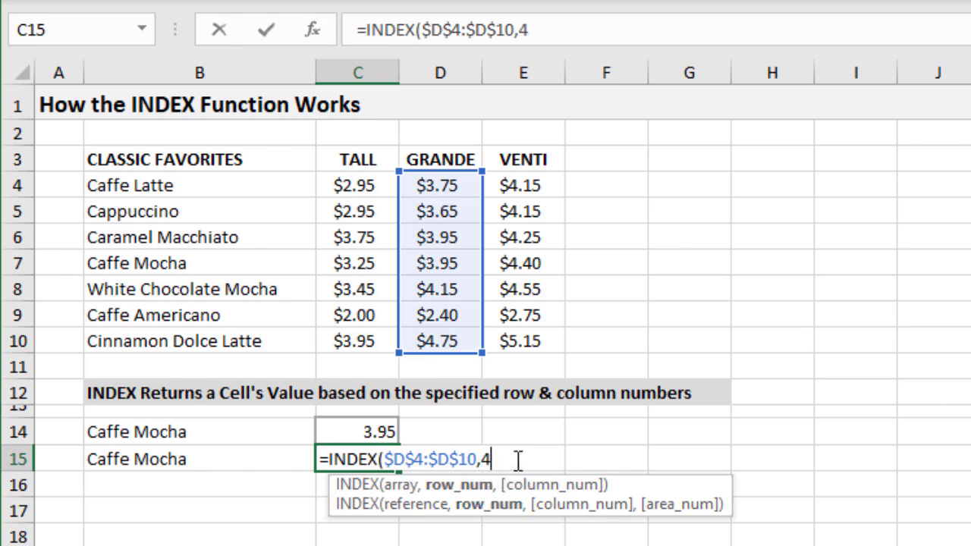
{"action": "type", "text": ")"}
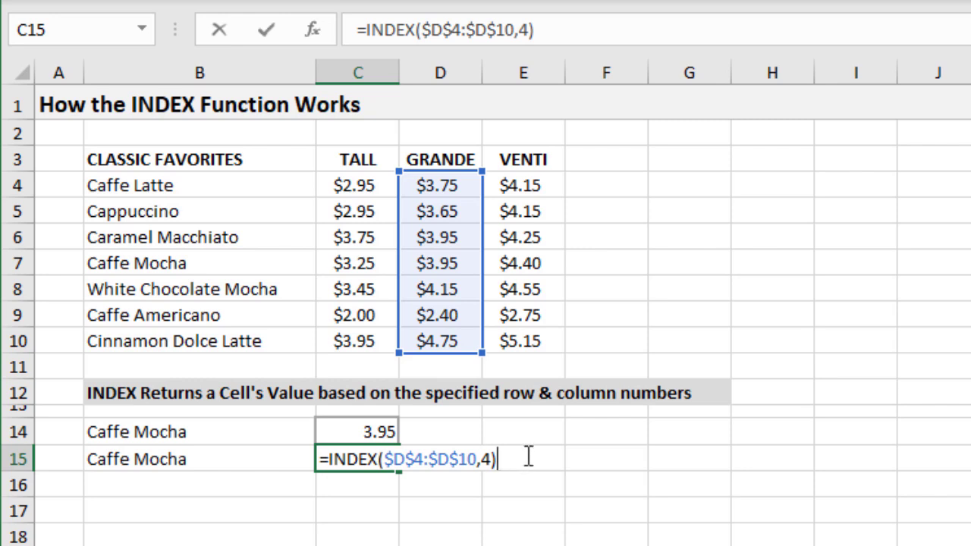
{"action": "key", "text": "Return"}
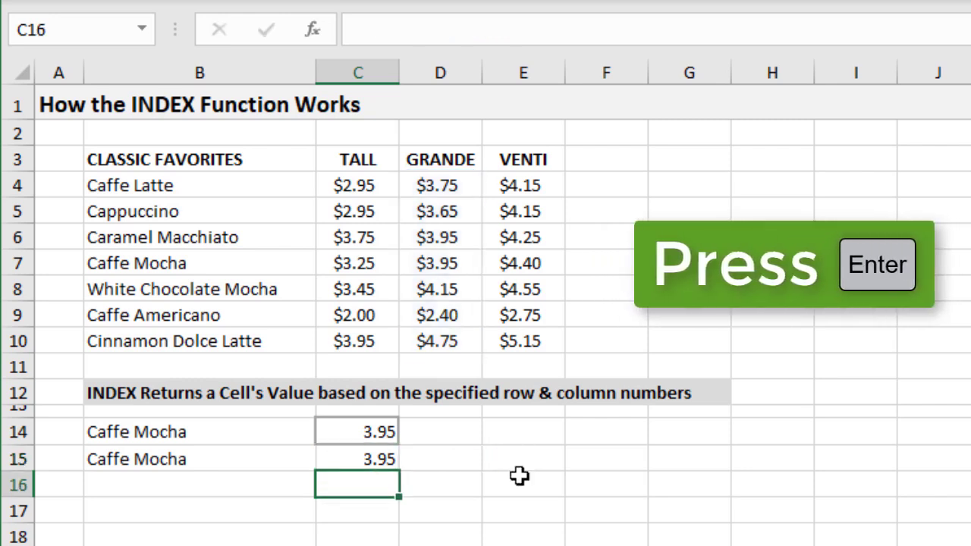
- Compare the single-column INDEX formula in C15 with the C14 formula and its highlighted price range
{"action": "left_click", "coordinate": [337, 453]}
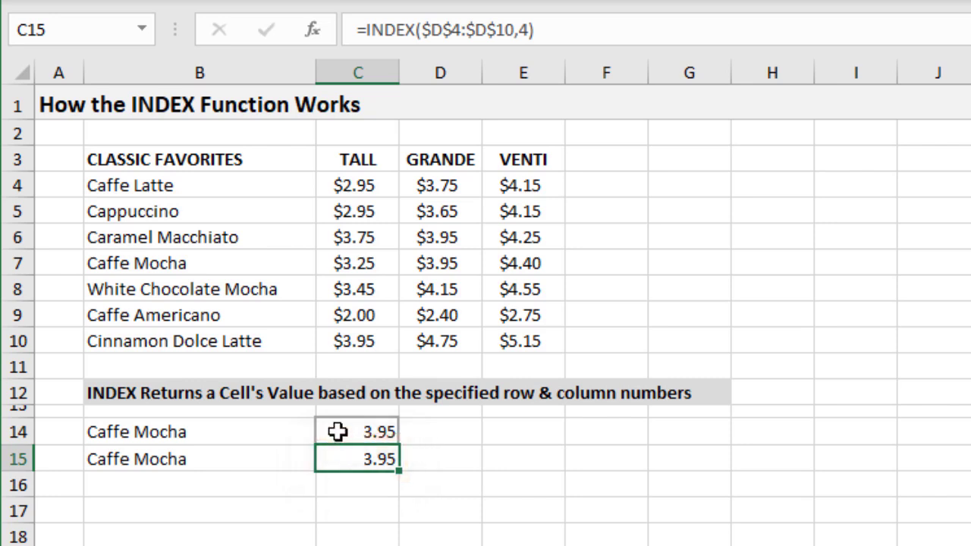
{"action": "left_click", "coordinate": [337, 431]}
{"action": "double_click", "coordinate": [338, 431]}
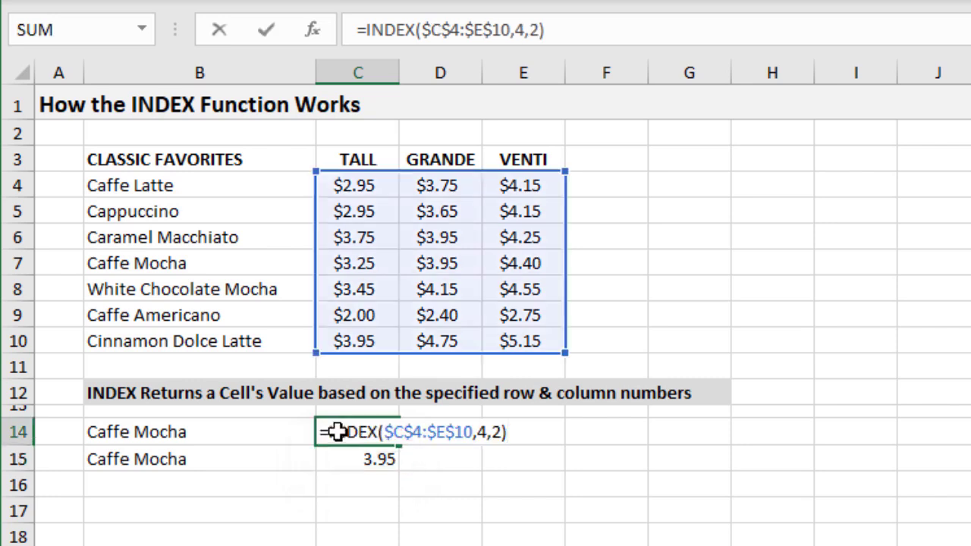
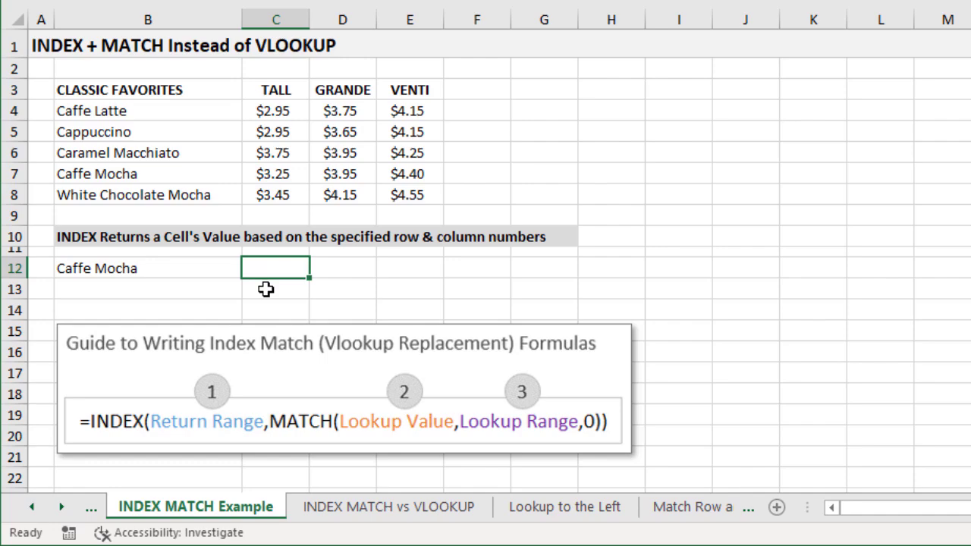
- On the INDEX MATCH Example sheet, start an INDEX formula in C12 with the Grande prices $D$4:$D$8 as the return range
{"action": "type", "text": "=in"}
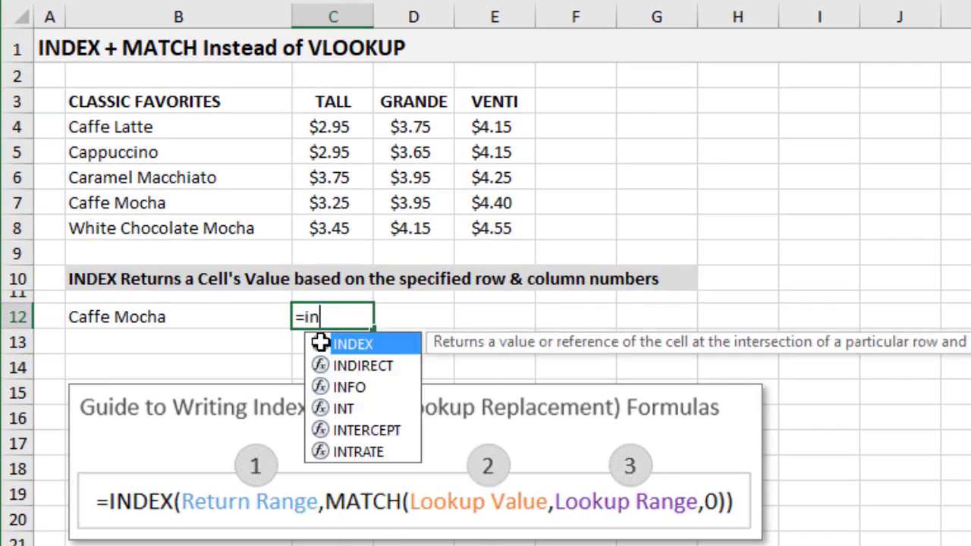
{"action": "key", "text": "Tab"}
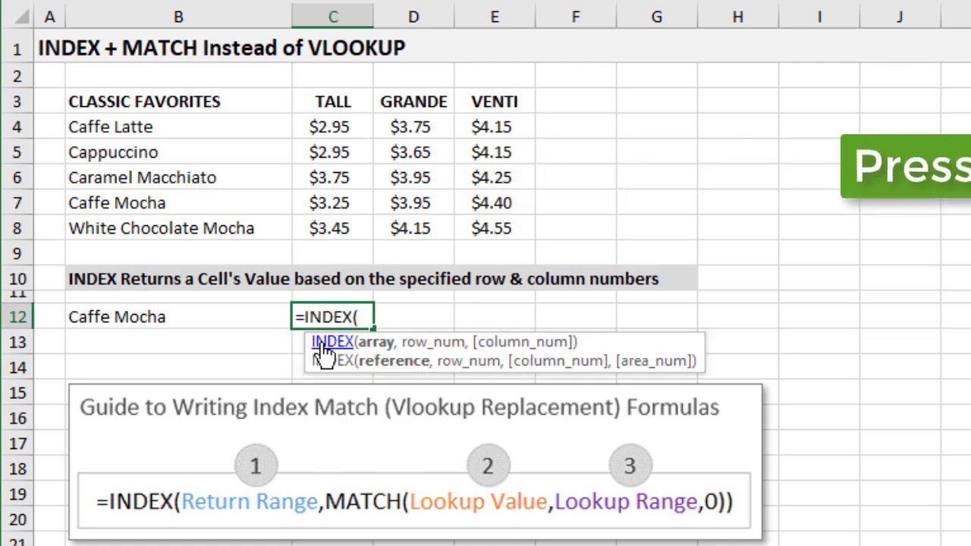
{"action": "left_click_drag", "start_coordinate": [392, 126], "coordinate": [397, 221]}
{"action": "key", "text": "F4"}
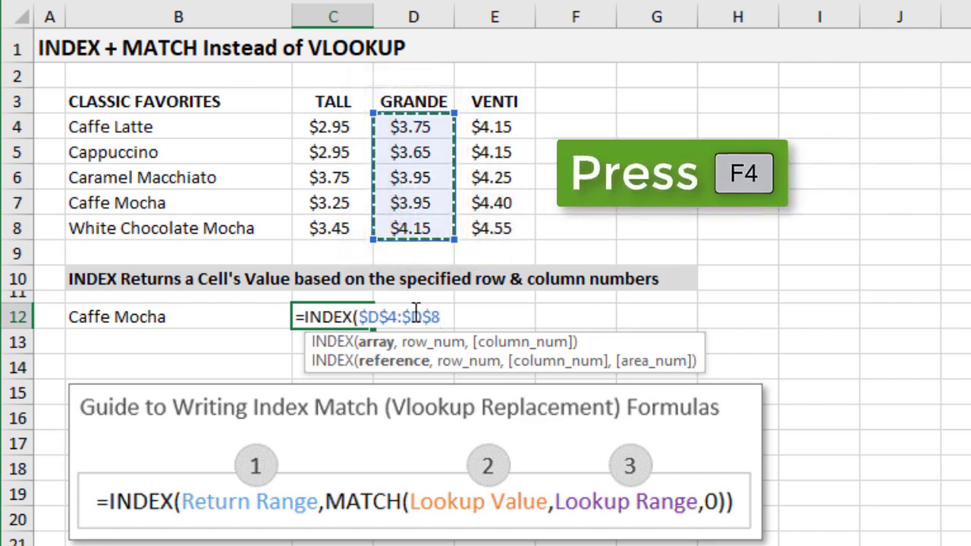
{"action": "type", "text": ","}
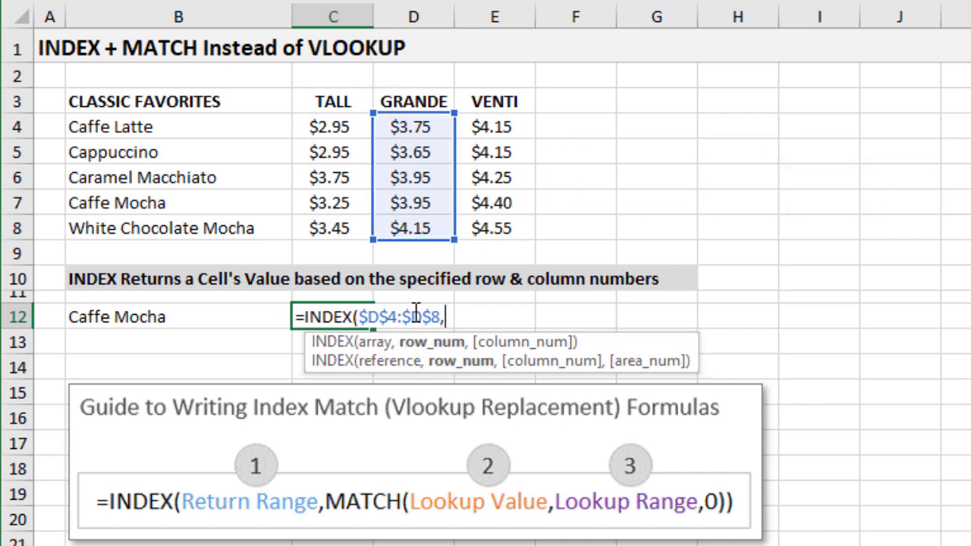
- Add MATCH(B12,$B$4:$B$8,0) as the row number argument of the INDEX formula in C12, using an exact match
{"action": "type", "text": "mat"}
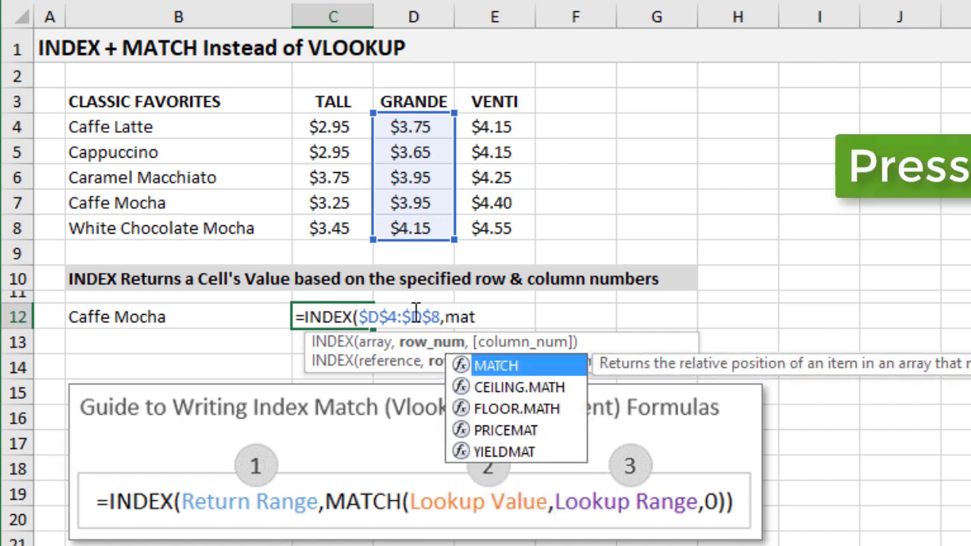
{"action": "key", "text": "Tab"}
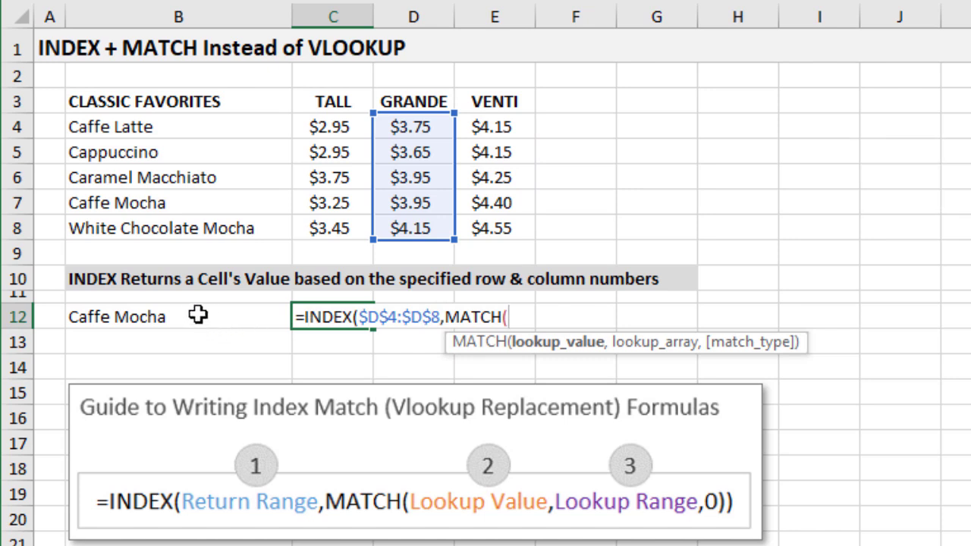
{"action": "left_click", "coordinate": [198, 317]}
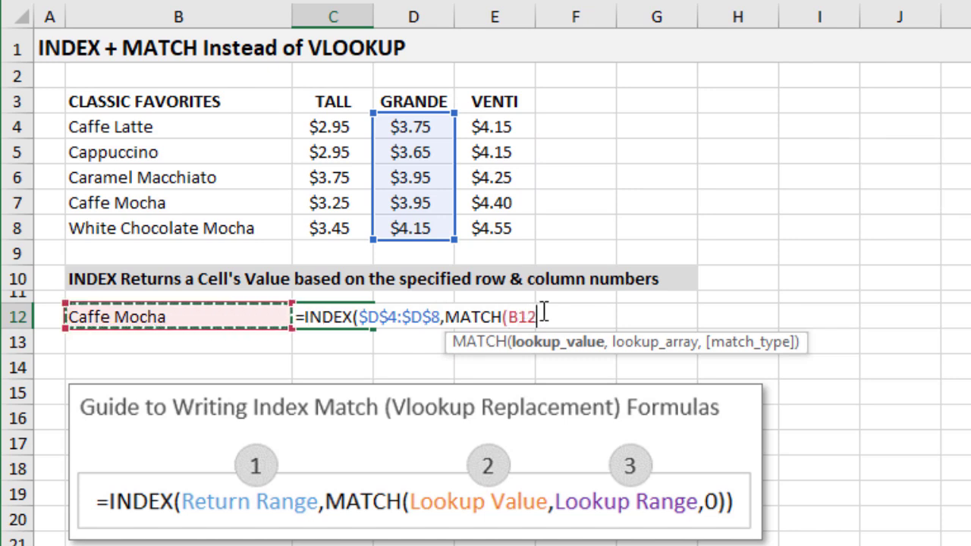
{"action": "type", "text": ","}
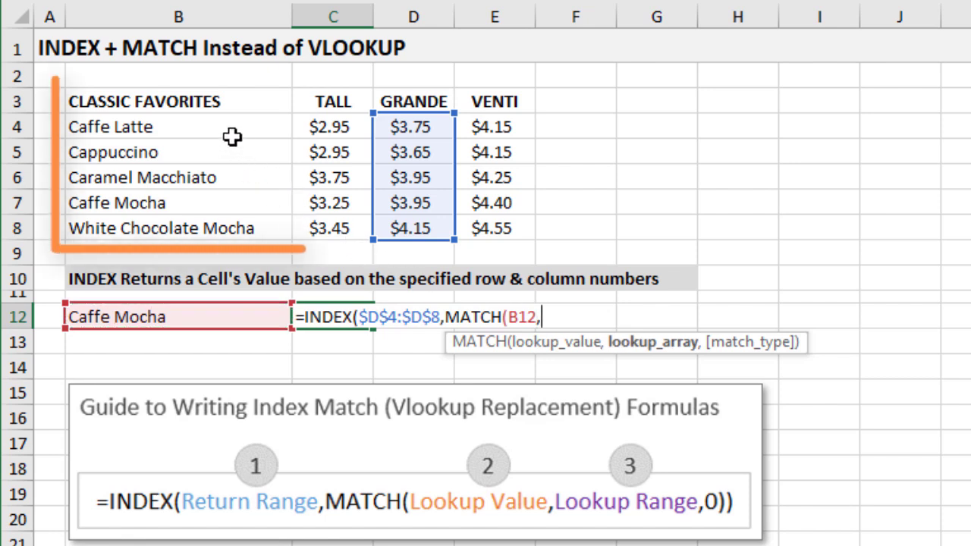
{"action": "mouse_move", "coordinate": [283, 125]}
{"action": "left_mouse_down"}
{"action": "mouse_move", "coordinate": [226, 153]}
{"action": "mouse_move", "coordinate": [255, 208]}
{"action": "mouse_move", "coordinate": [225, 221]}
{"action": "left_mouse_up"}
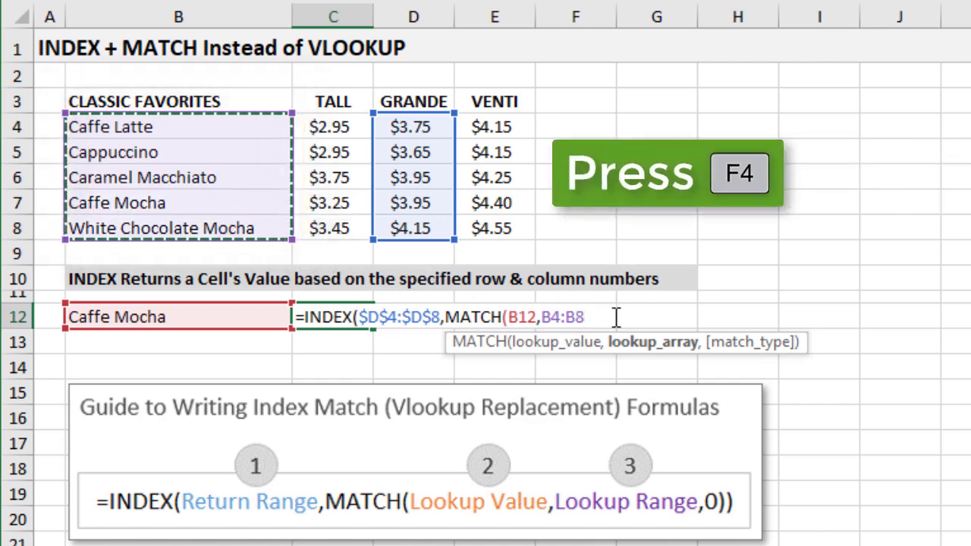
{"action": "key", "text": "F4"}
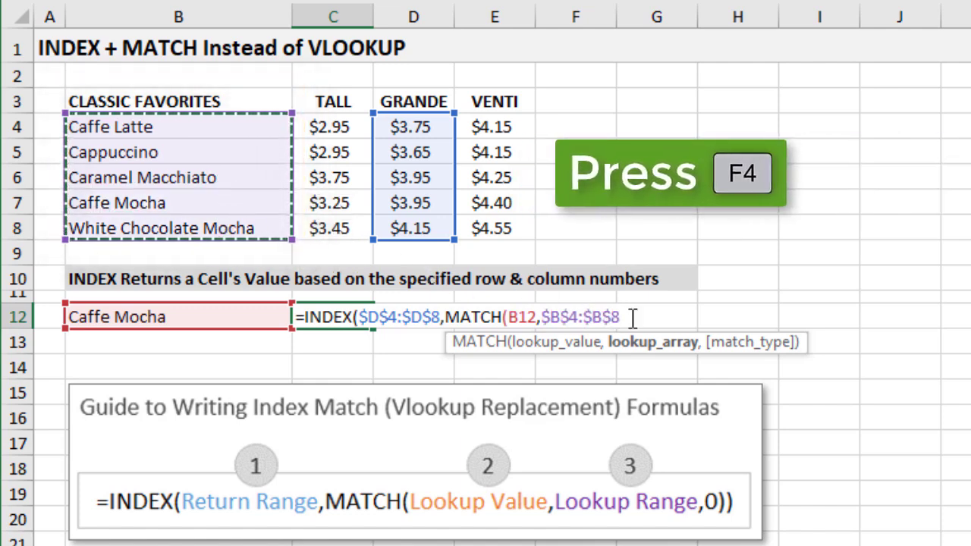
{"action": "type", "text": ","}
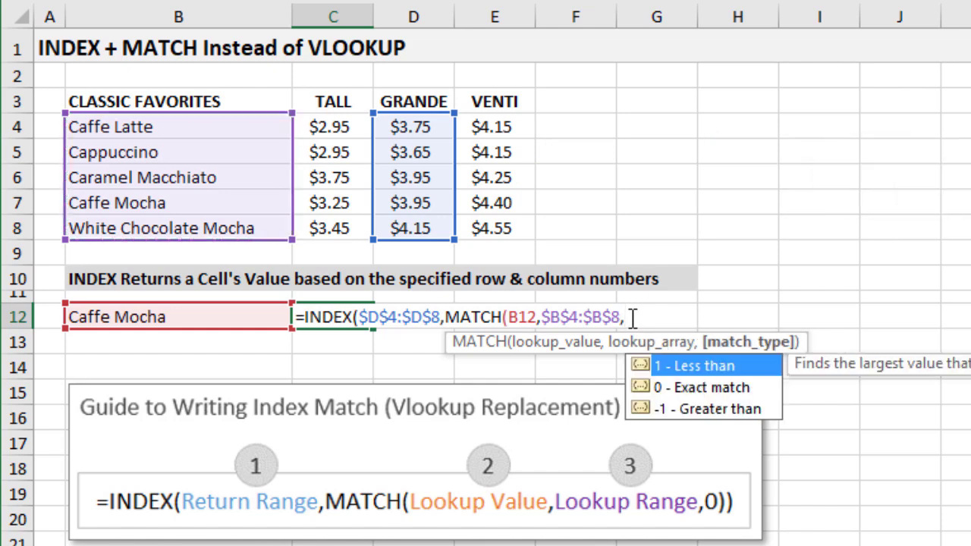
{"action": "type", "text": "0)"}
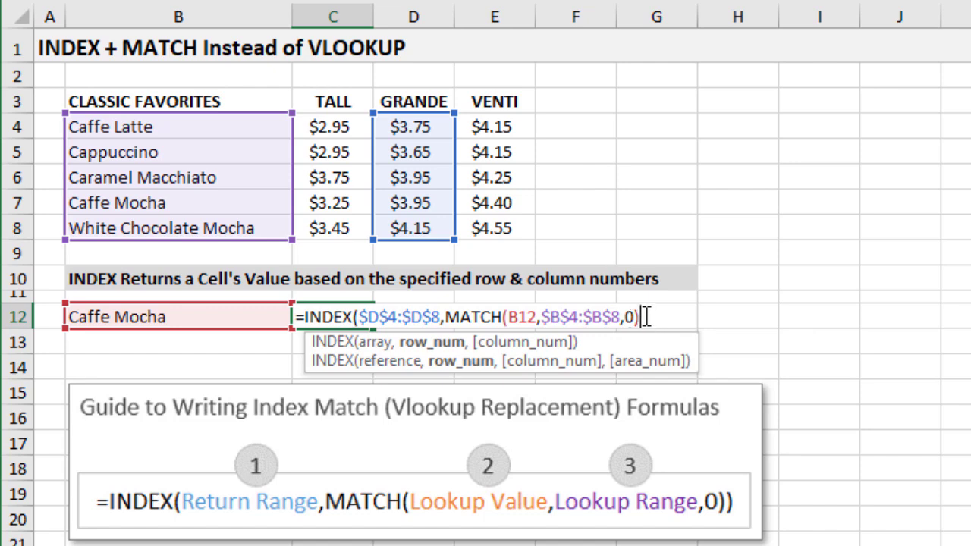
- Check the row_num and array arguments, then close and commit =INDEX($D$4:$D$8,MATCH(B12,$B$4:$B$8,0)) in C12
{"action": "left_click", "coordinate": [450, 349]}
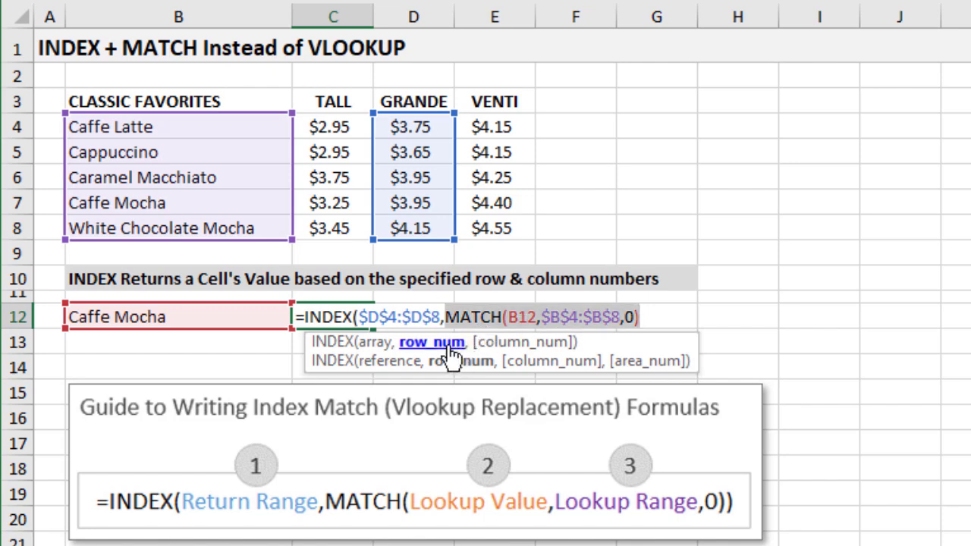
{"action": "left_click", "coordinate": [376, 345]}
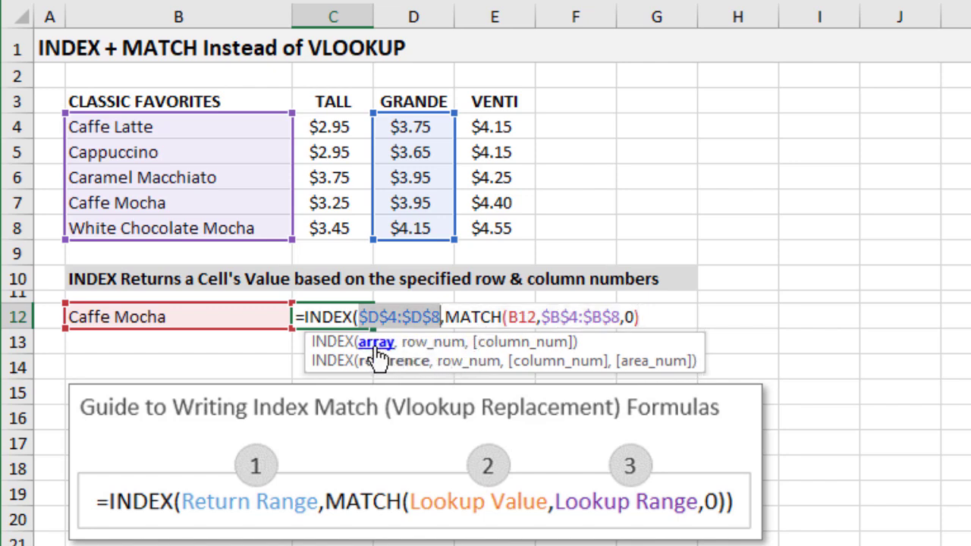
{"action": "left_click", "coordinate": [645, 316]}
{"action": "type", "text": ")"}
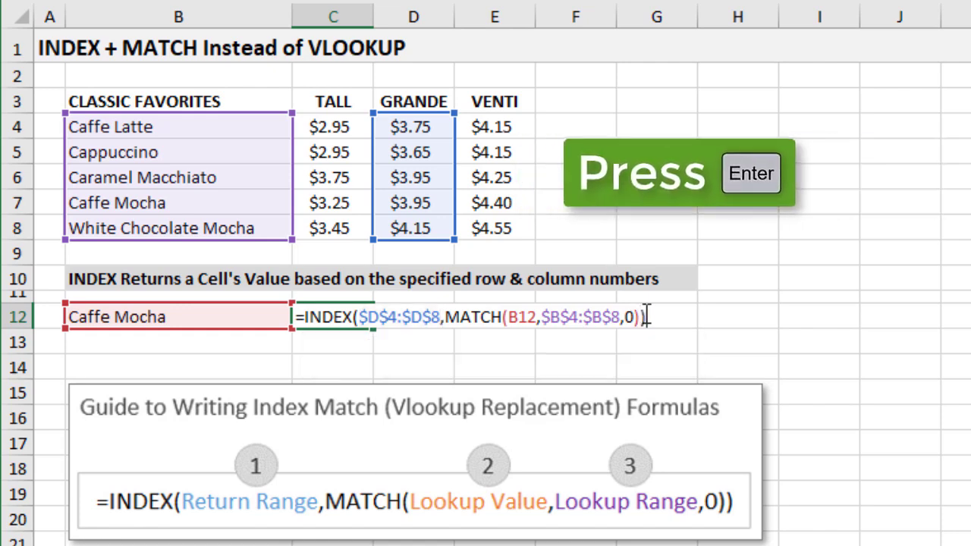
{"action": "key", "text": "Return"}
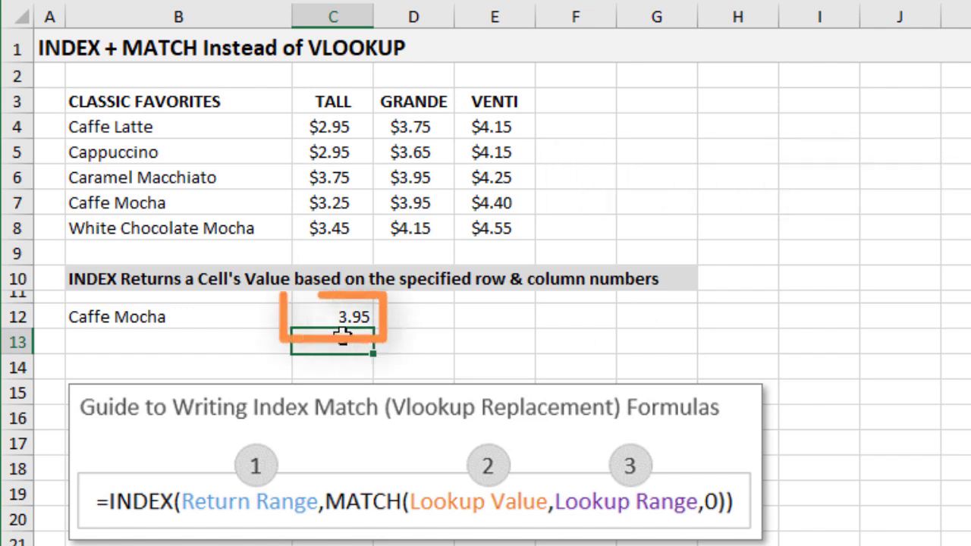
- Review the MATCH portion of the C12 formula against the Grande price range it supplies a row number for
{"action": "left_click", "coordinate": [324, 317]}
{"action": "double_click", "coordinate": [323, 317]}
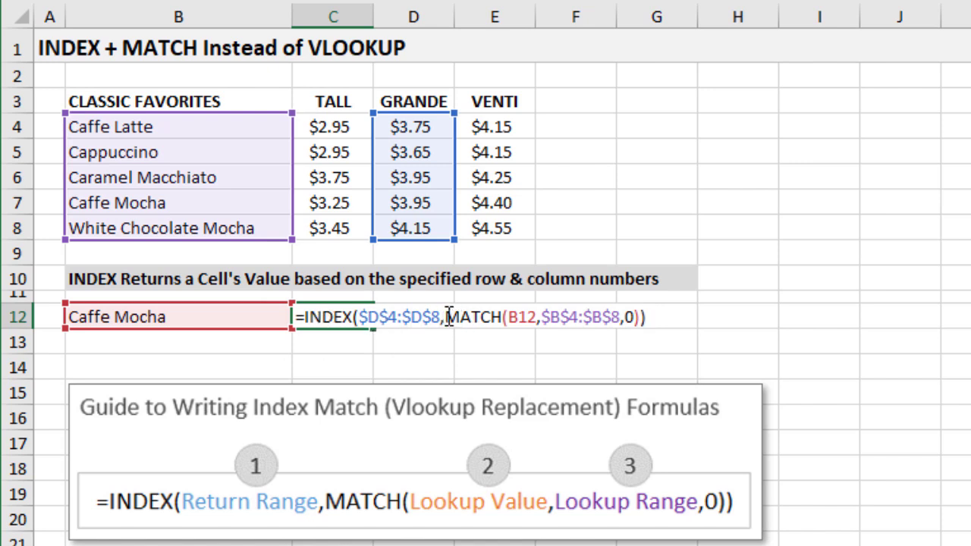
{"action": "left_click_drag", "start_coordinate": [447, 317], "coordinate": [639, 311]}
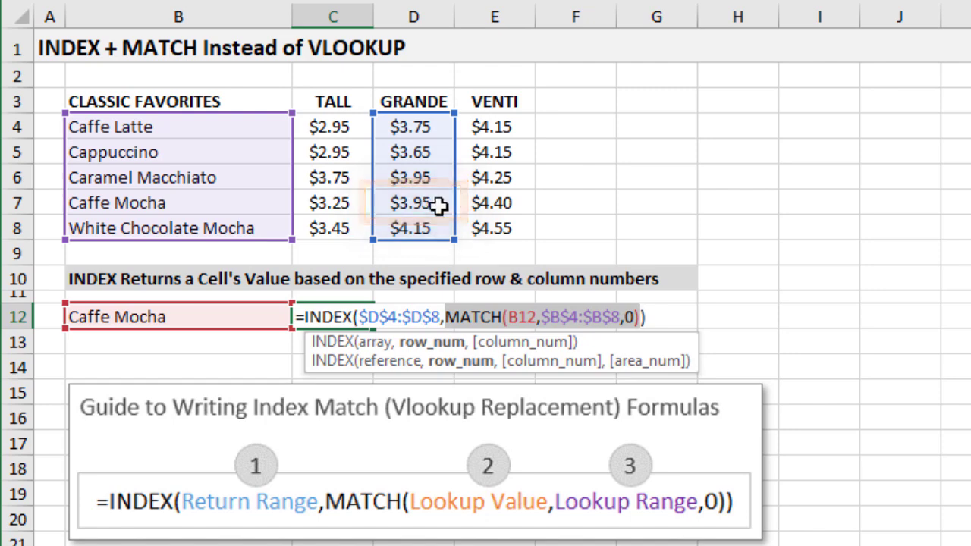
{"action": "key", "text": "Return"}
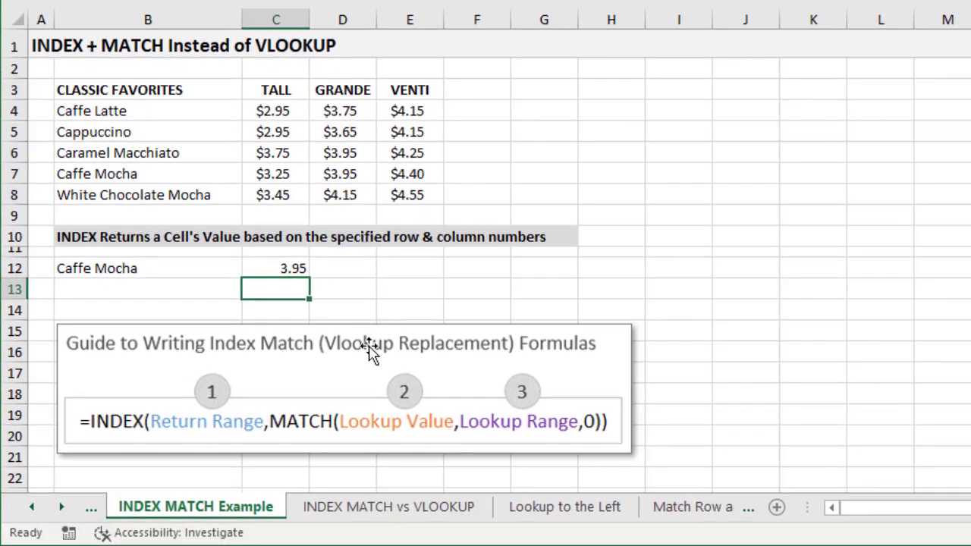
- On the INDEX MATCH vs VLOOKUP sheet, insert a blank column between the TALL and GRANDE price columns
{"action": "left_click", "coordinate": [403, 509]}
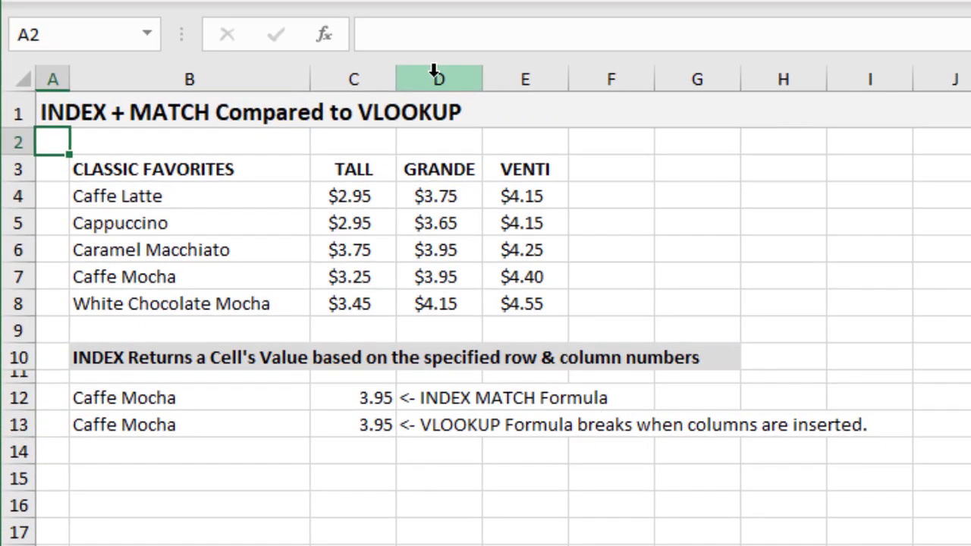
{"action": "left_click", "coordinate": [348, 25]}
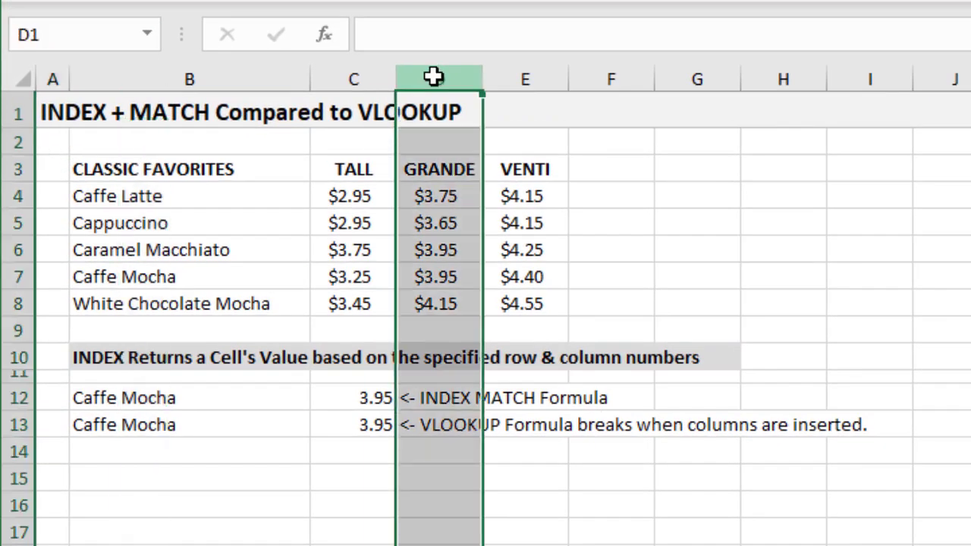
{"action": "key", "text": "ctrl+plus"}
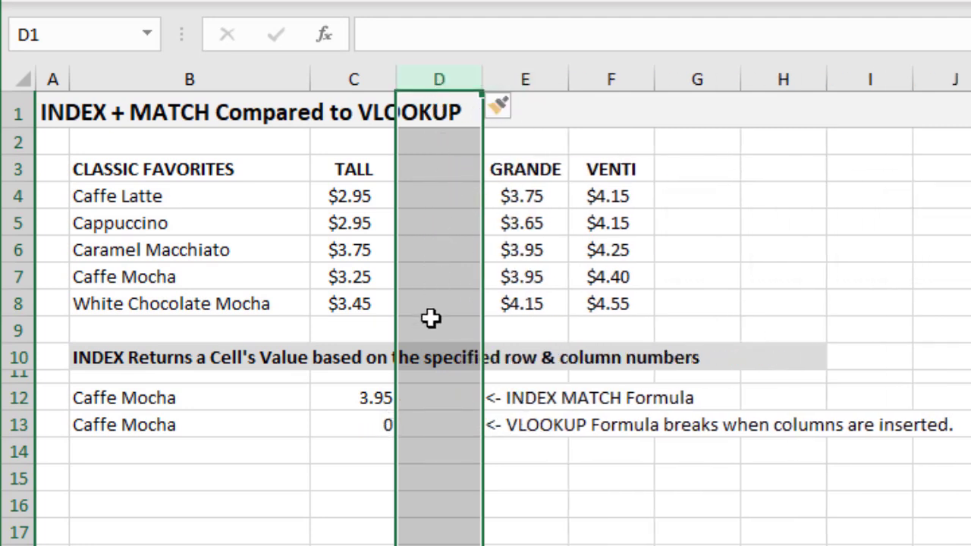
- Examine which ranges the INDEX MATCH formula in C12 references after the column insertion
{"action": "left_click", "coordinate": [342, 395]}
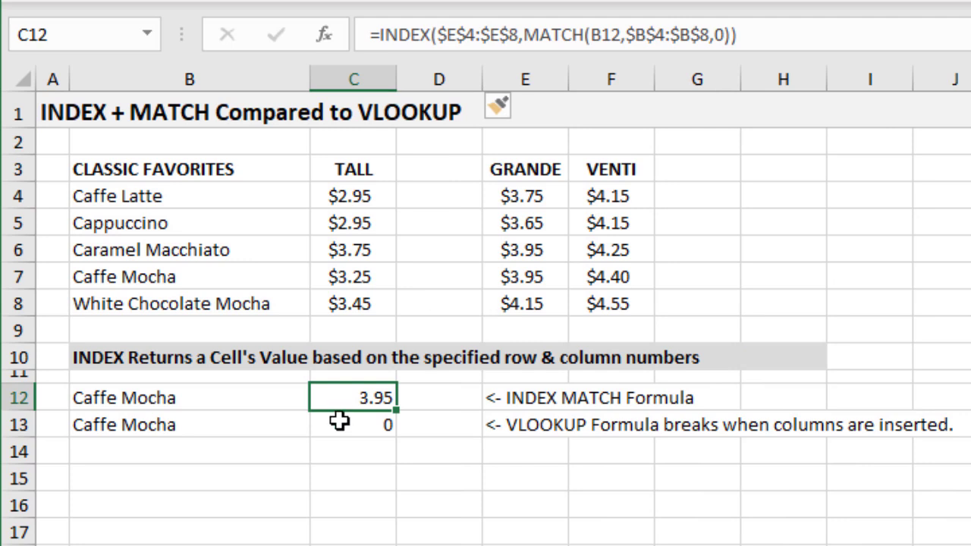
{"action": "key", "text": "F2"}
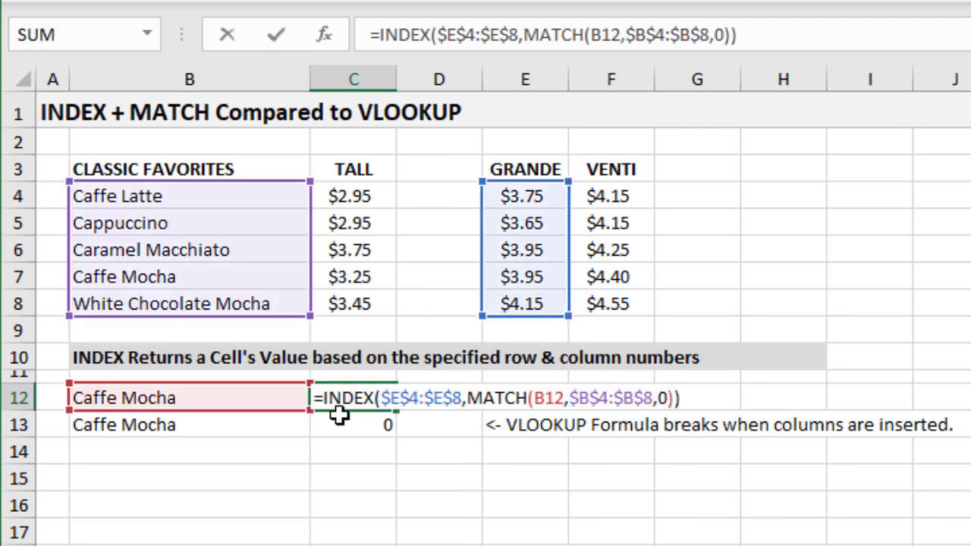
{"action": "left_click", "coordinate": [439, 60]}
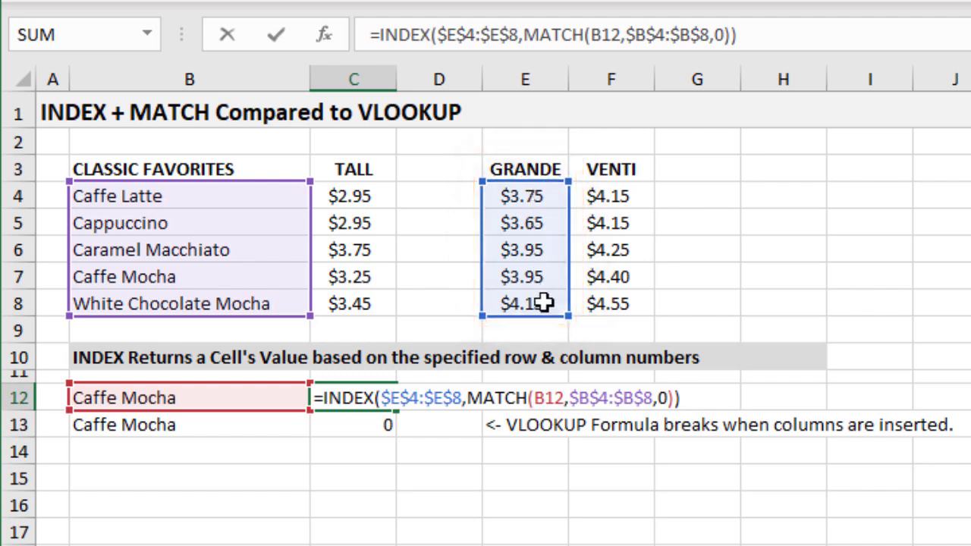
{"action": "left_click", "coordinate": [391, 400]}
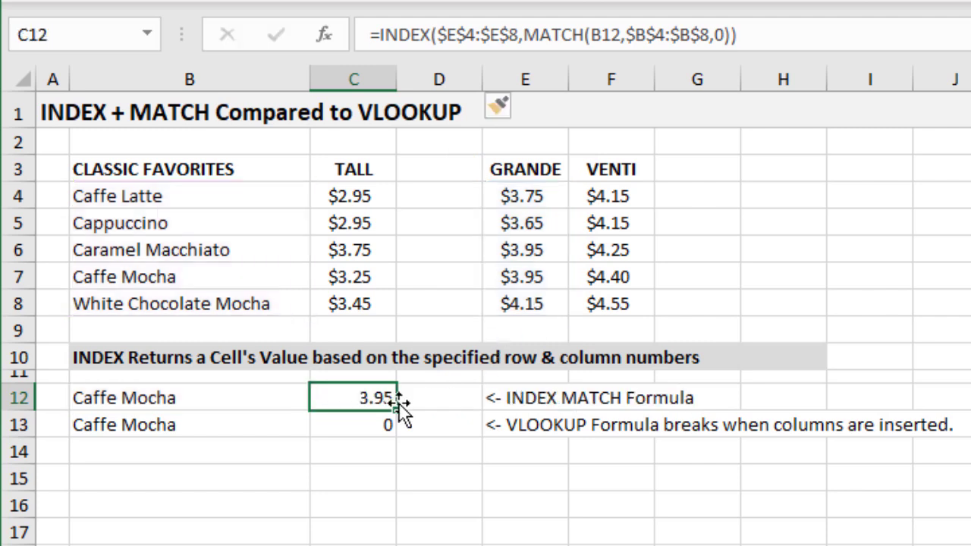
- Examine the column index argument of the VLOOKUP formula in C13 and compare it with the INDEX MATCH references in C12
{"action": "left_click", "coordinate": [392, 419]}
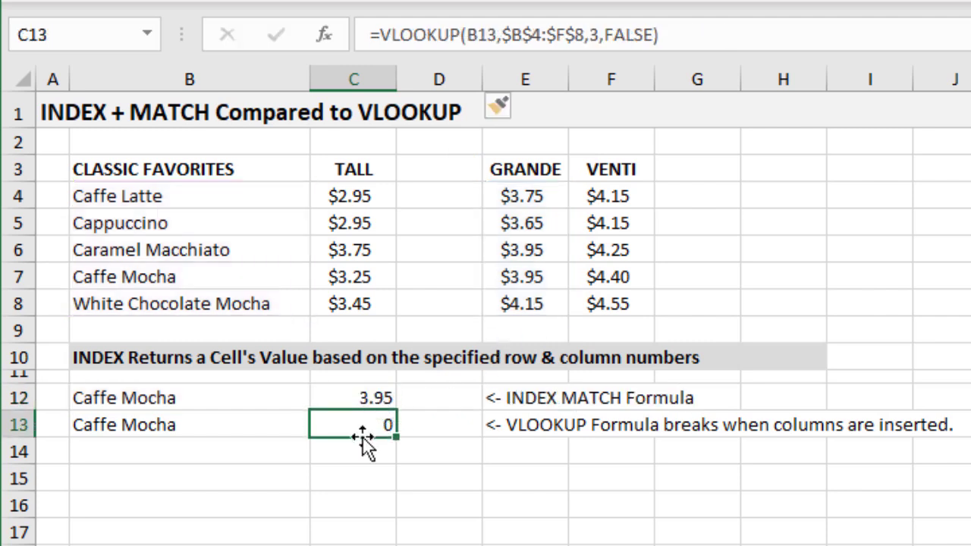
{"action": "key", "text": "F2"}
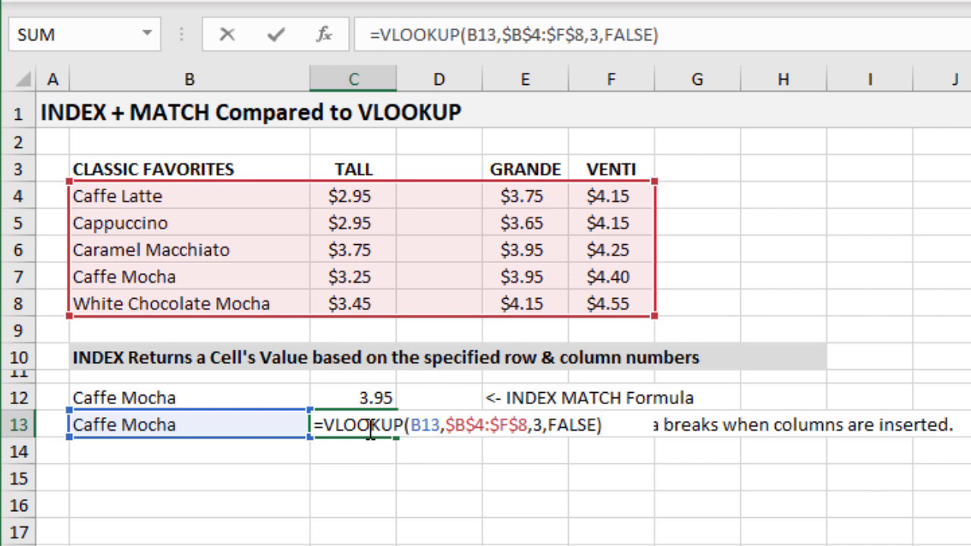
{"action": "left_click", "coordinate": [535, 425]}
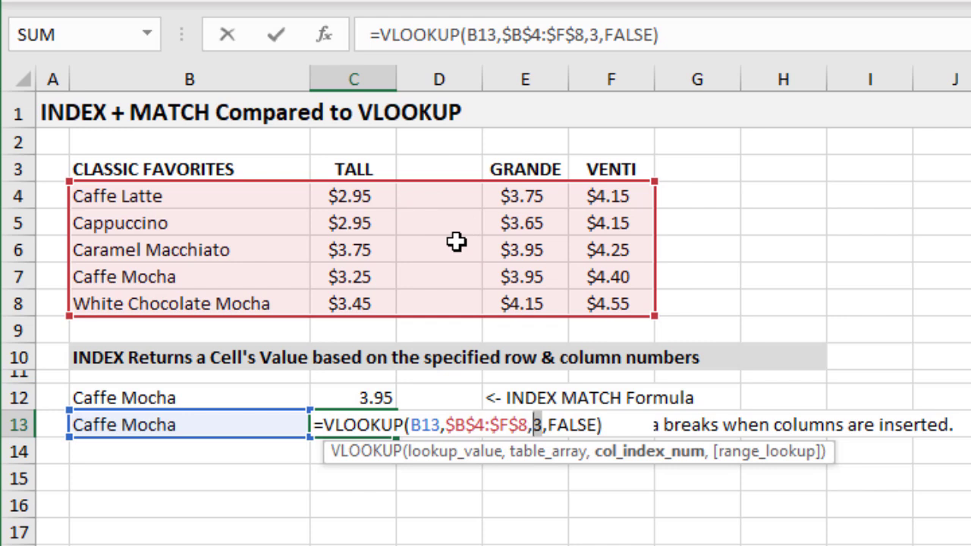
{"action": "key", "text": "Escape"}
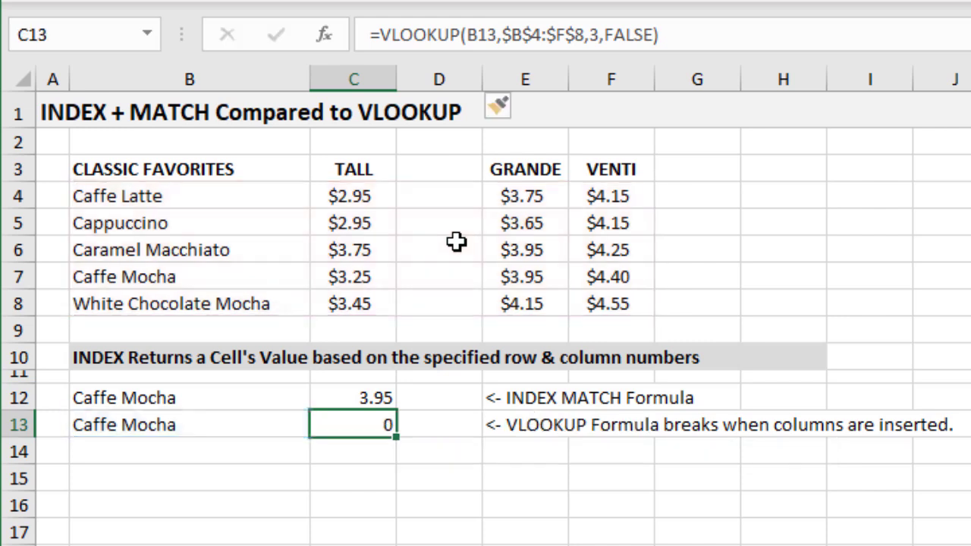
{"action": "left_click", "coordinate": [354, 395]}
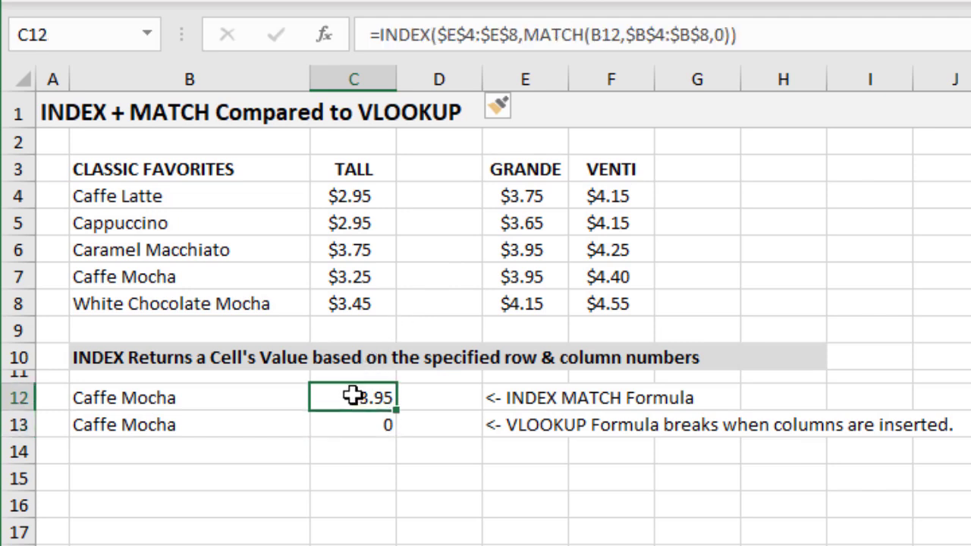
{"action": "key", "text": "F2"}
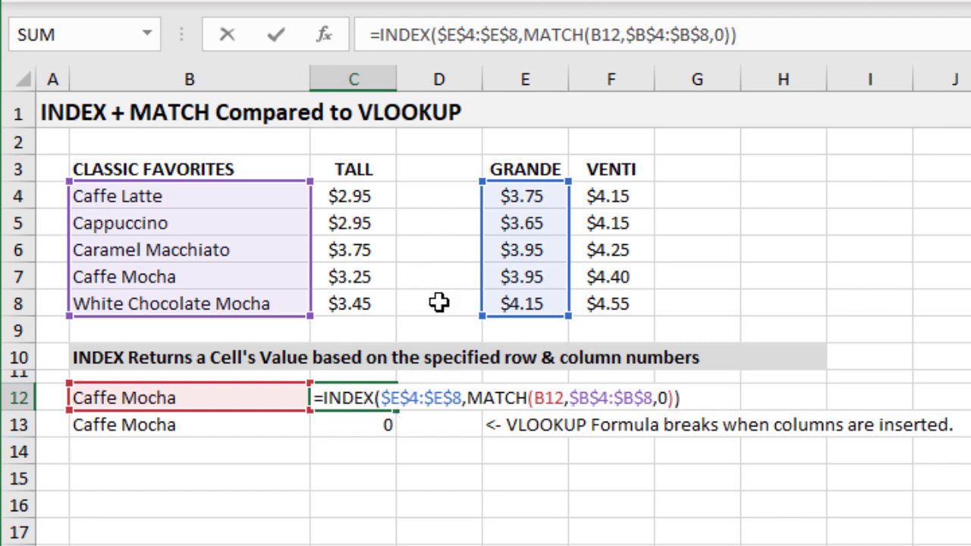
{"action": "key", "text": "Escape"}
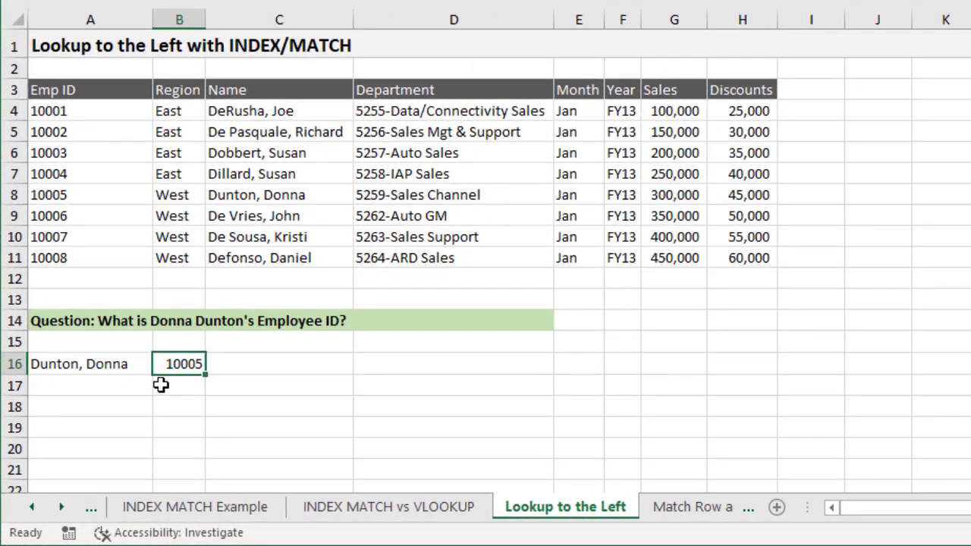
- On the Lookup to the Left sheet, examine the MATCH portion and the Emp ID return range of the formula in B16
{"action": "key", "text": "F2"}
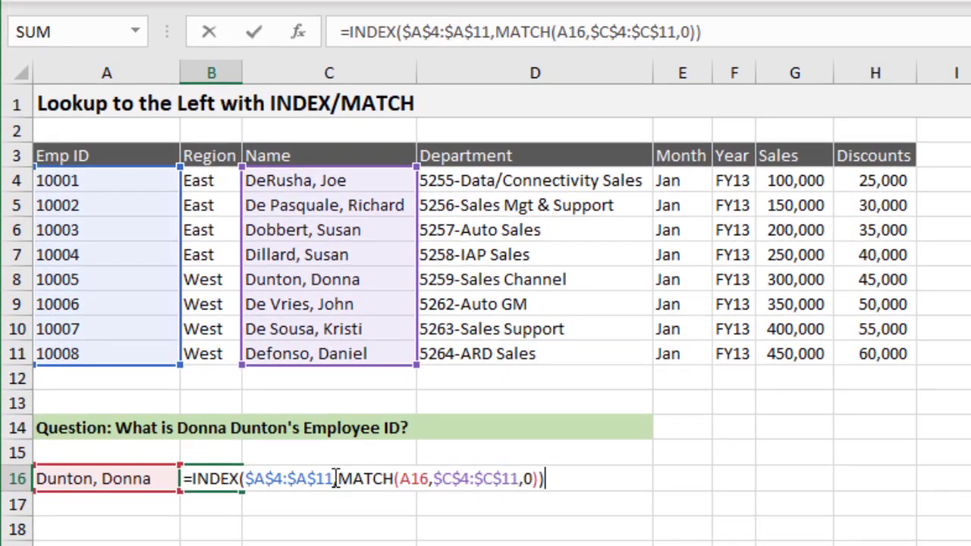
{"action": "left_click_drag", "start_coordinate": [339, 479], "coordinate": [533, 478]}
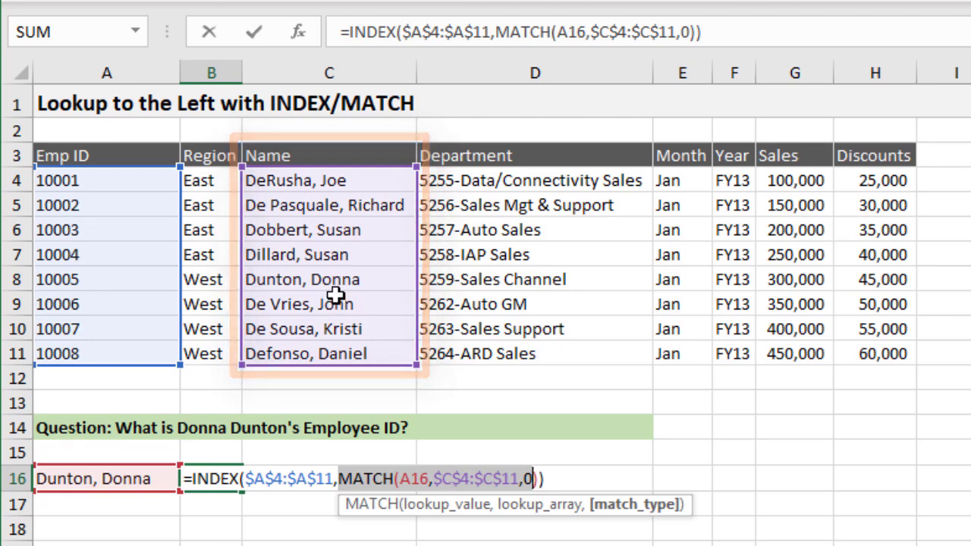
{"action": "left_click", "coordinate": [327, 474]}
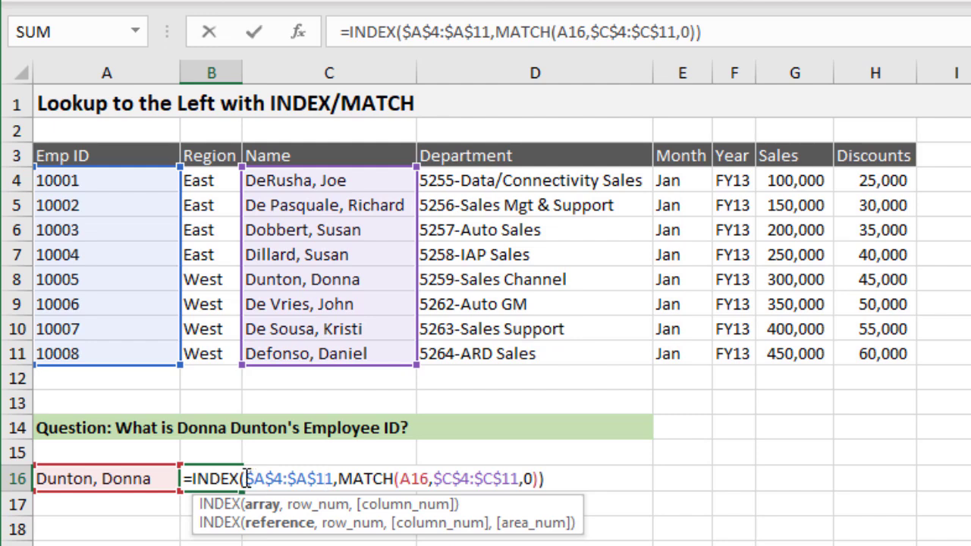
{"action": "left_click_drag", "start_coordinate": [247, 479], "coordinate": [332, 477]}
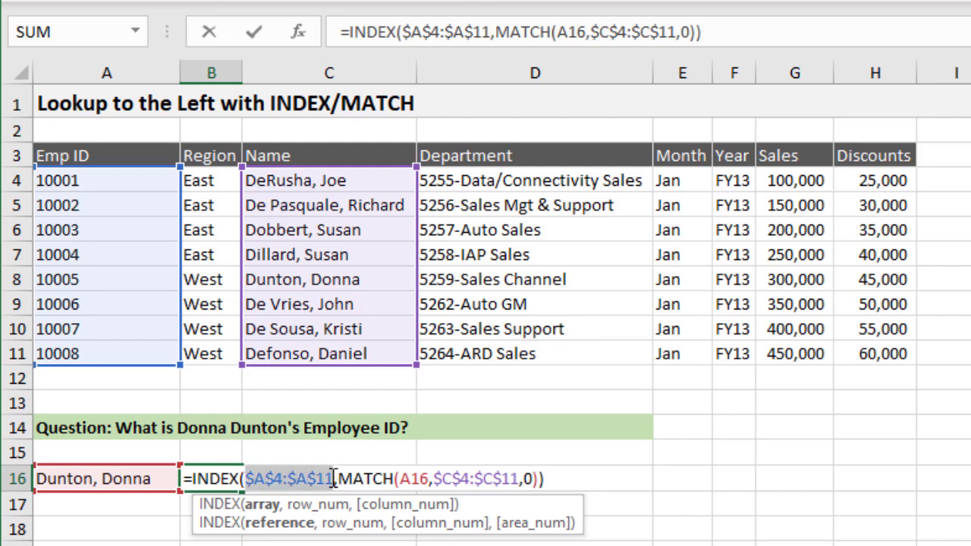
{"action": "left_click", "coordinate": [434, 473]}
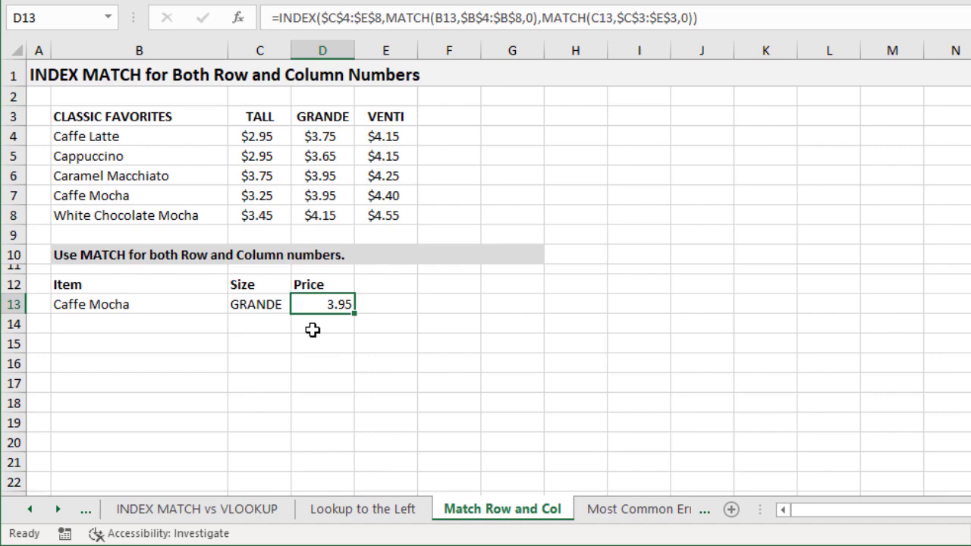
- On the Match Row and Col sheet, examine the row MATCH, column MATCH and array arguments of the INDEX formula in D13
{"action": "key", "text": "F2"}
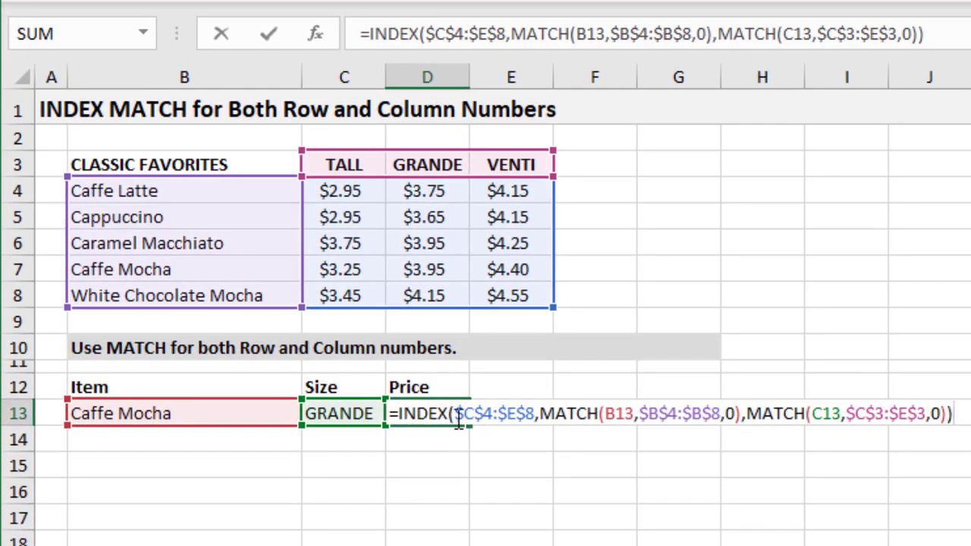
{"action": "left_click", "coordinate": [543, 414]}
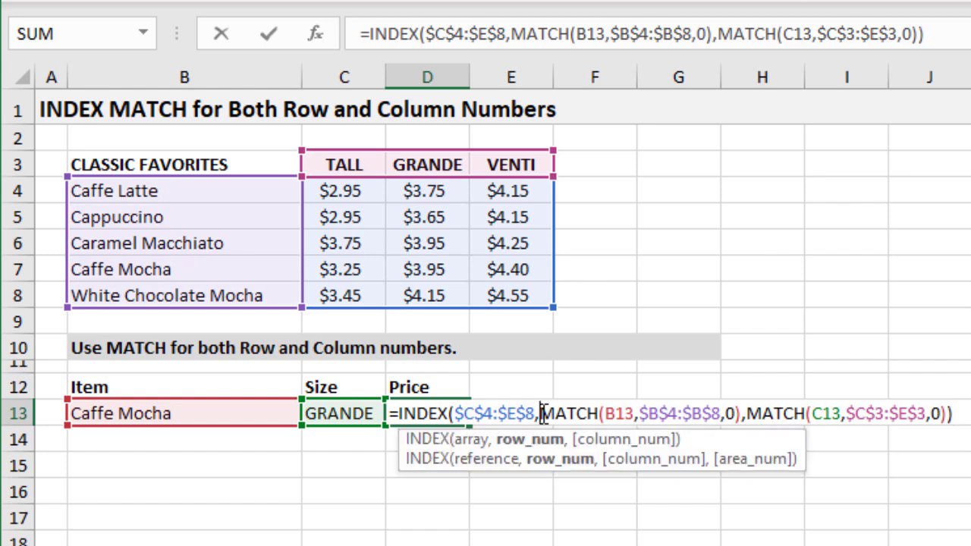
{"action": "left_click", "coordinate": [537, 445]}
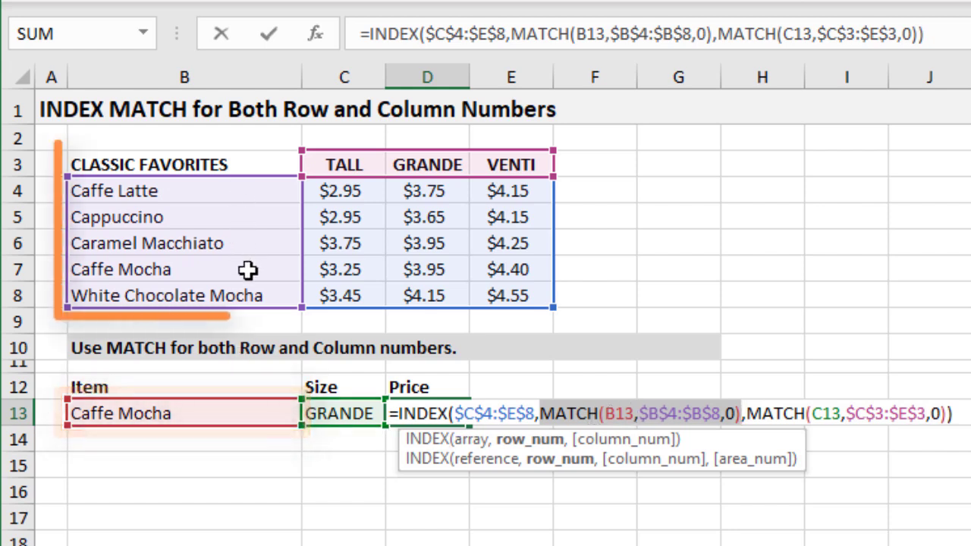
{"action": "left_click", "coordinate": [746, 413]}
{"action": "left_click", "coordinate": [649, 444]}
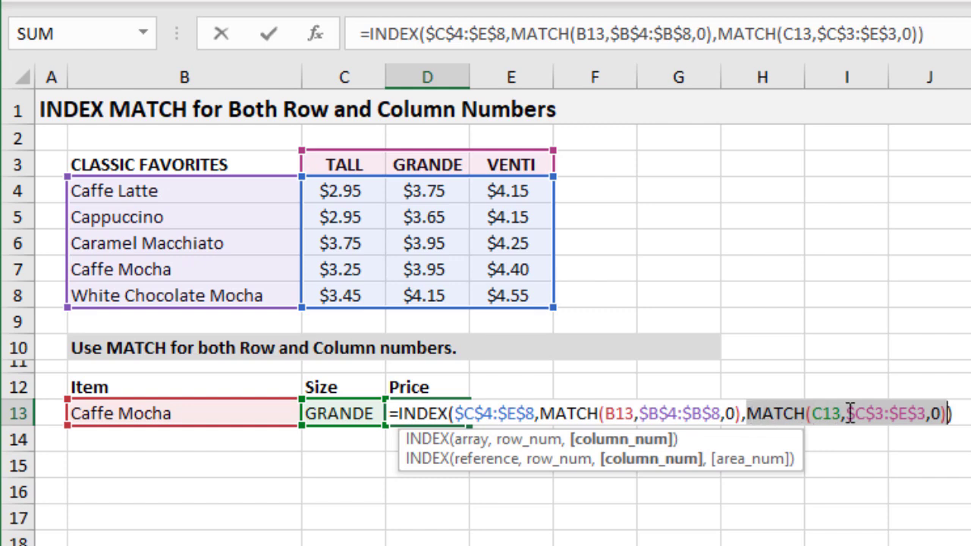
{"action": "left_click", "coordinate": [507, 415]}
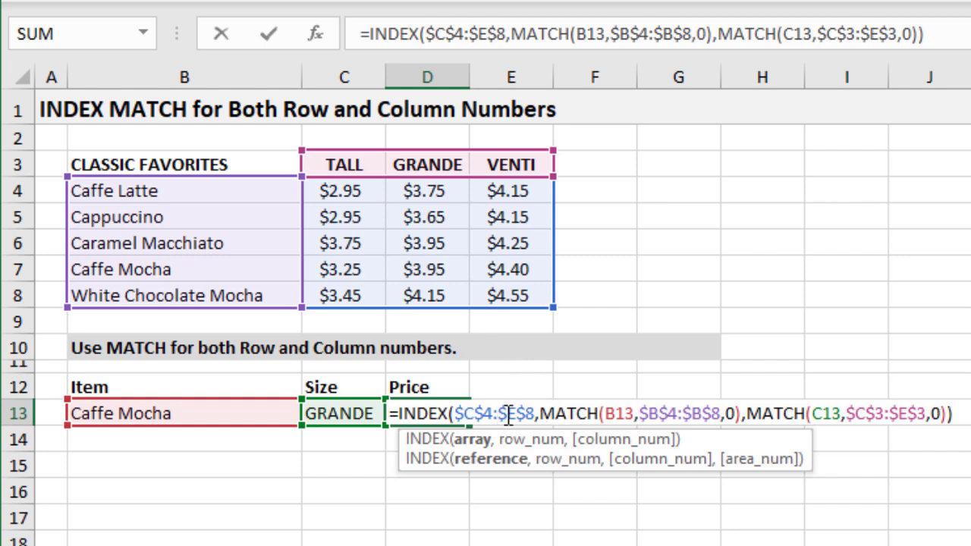
{"action": "key", "text": "Return"}
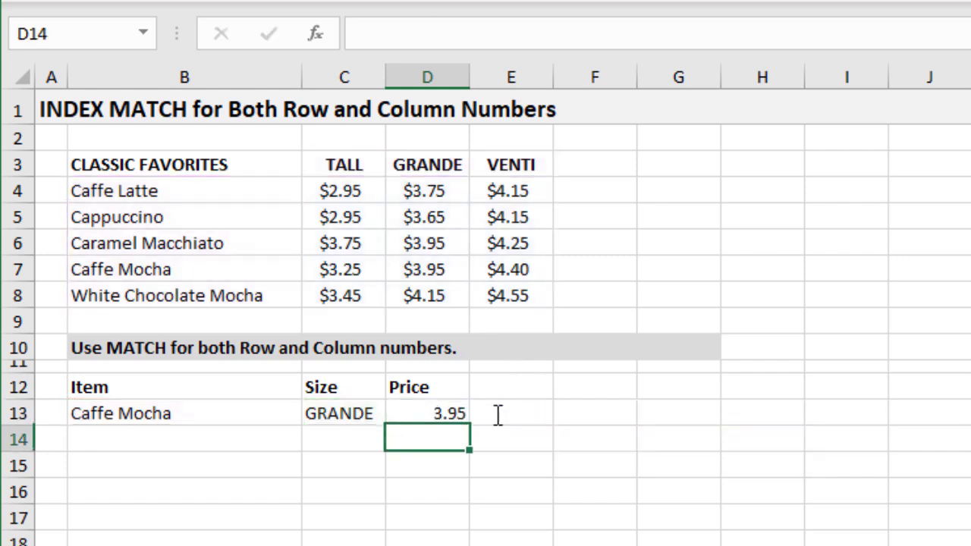
- Set the lookup item in B13 to Cappuccino and the size in C13 to VENTI, and check the price cell
{"action": "left_click", "coordinate": [416, 413]}
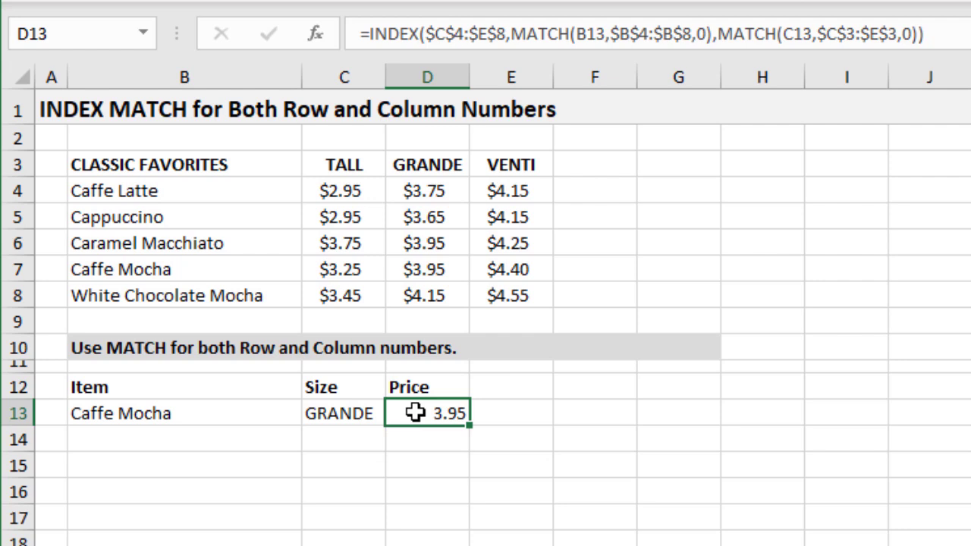
{"action": "left_click", "coordinate": [259, 413]}
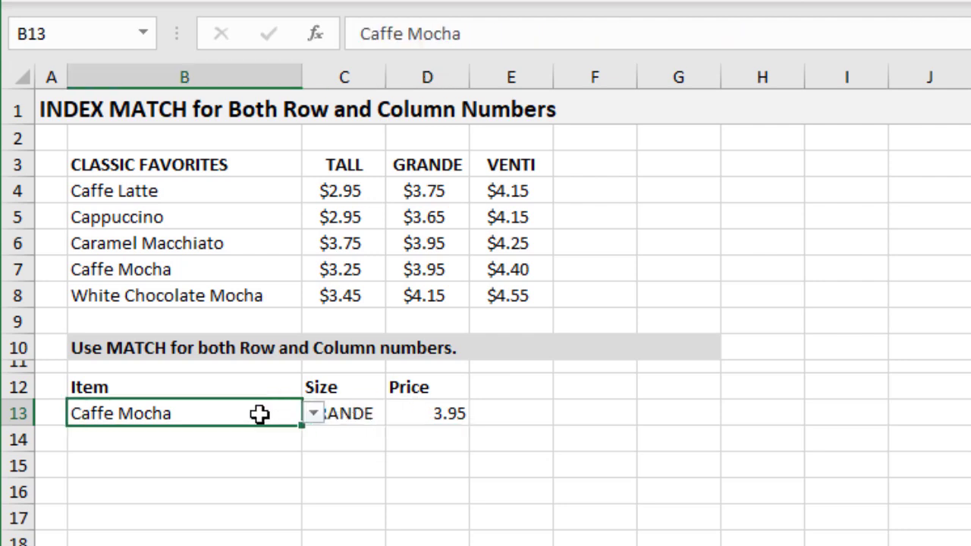
{"action": "left_click", "coordinate": [315, 415]}
{"action": "left_click", "coordinate": [178, 452]}
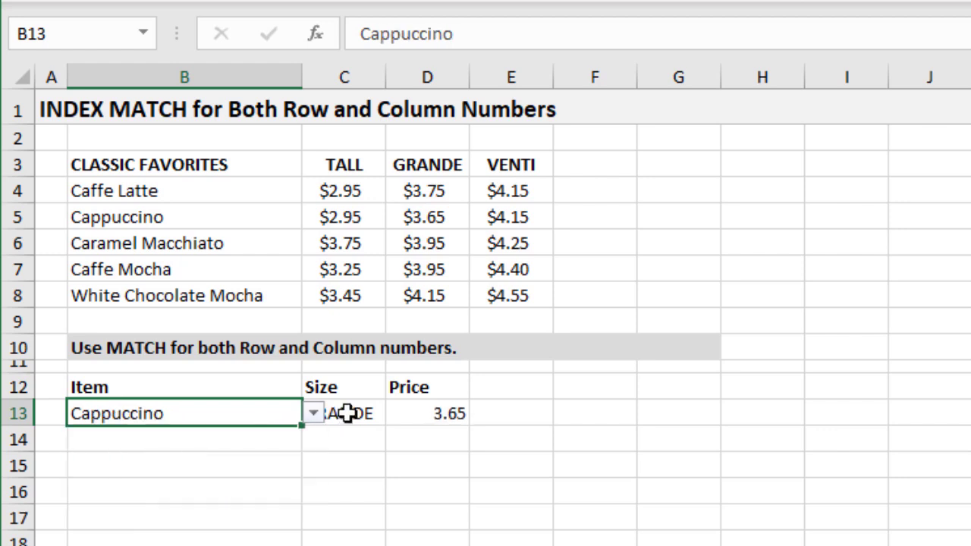
{"action": "left_click", "coordinate": [357, 411]}
{"action": "left_click", "coordinate": [398, 414]}
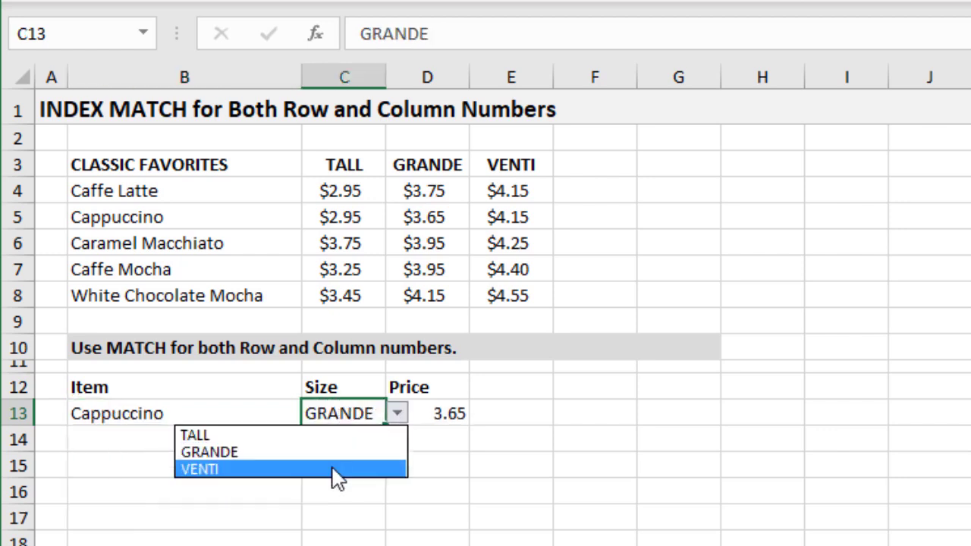
{"action": "left_click", "coordinate": [335, 468]}
{"action": "left_click", "coordinate": [425, 412]}
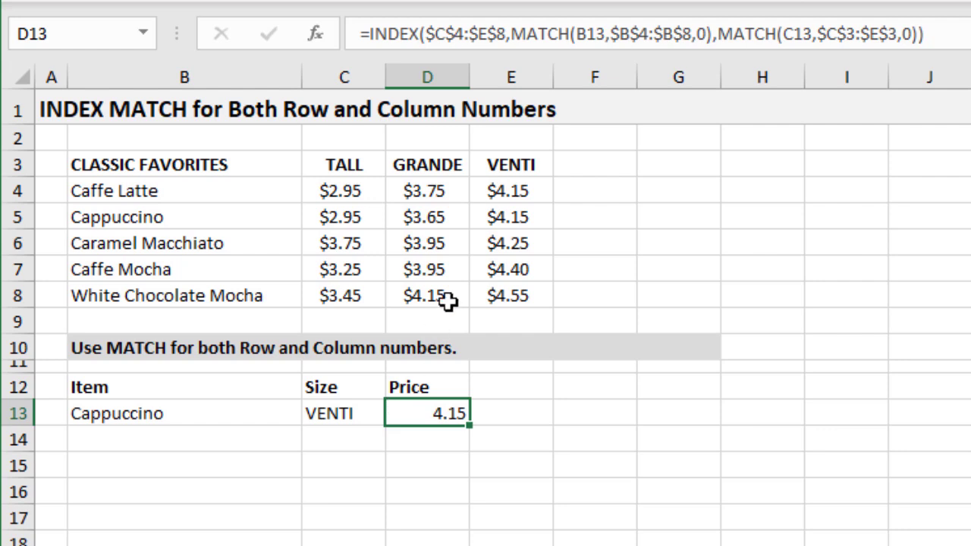
- Insert a blank column between the GRANDE and VENTI price columns
{"action": "left_click", "coordinate": [498, 77]}
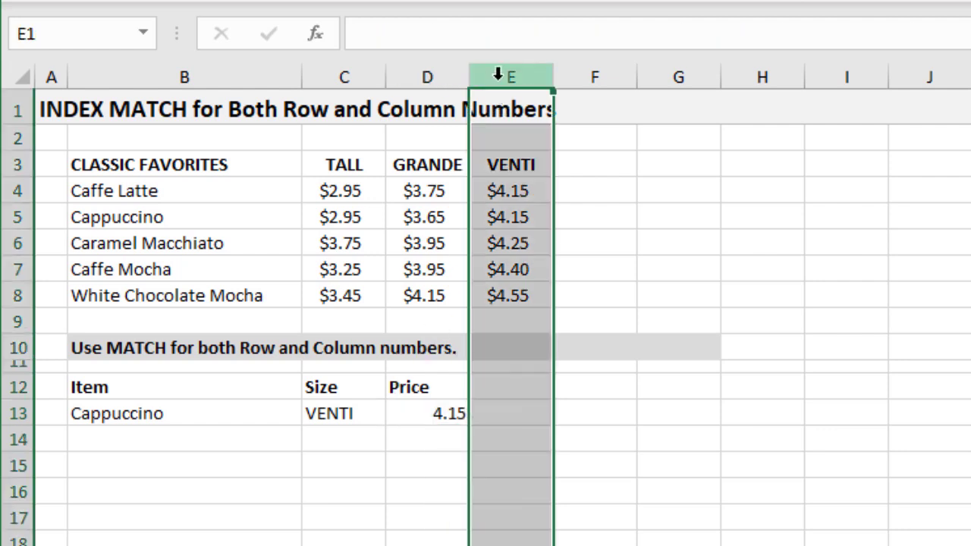
{"action": "key", "text": "ctrl+plus"}
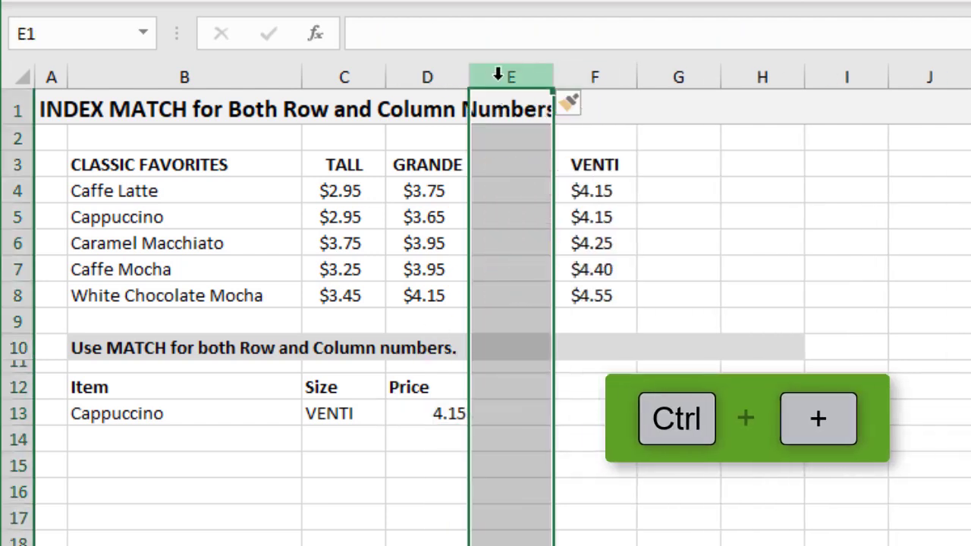
{"action": "left_click", "coordinate": [504, 164]}
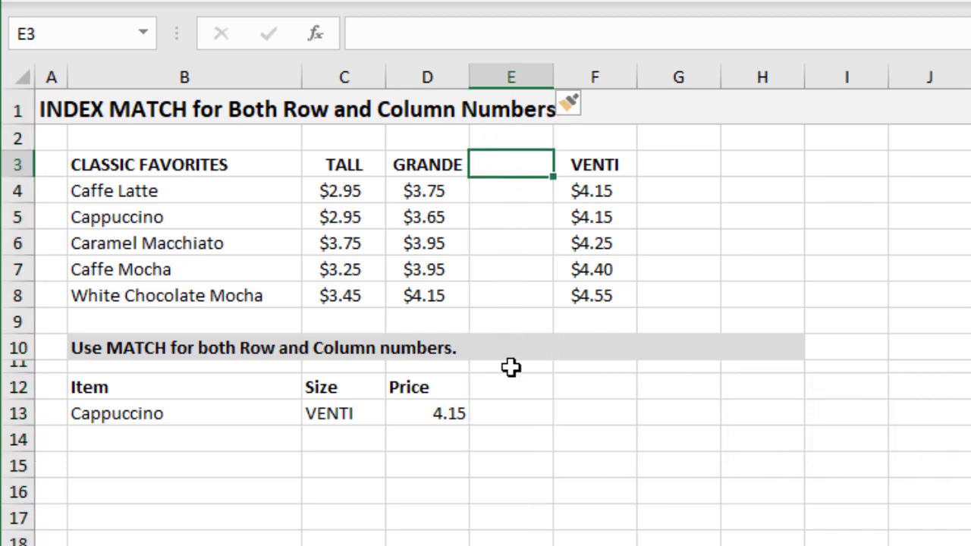
- Examine which ranges the two-way INDEX MATCH formula in D13 references after the column insertion
{"action": "left_click", "coordinate": [443, 416]}
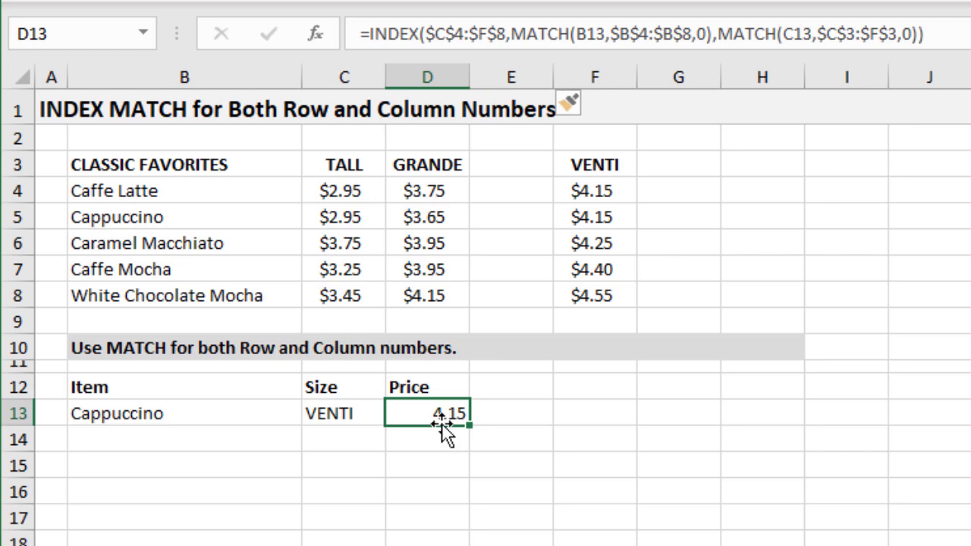
{"action": "double_click", "coordinate": [442, 419]}
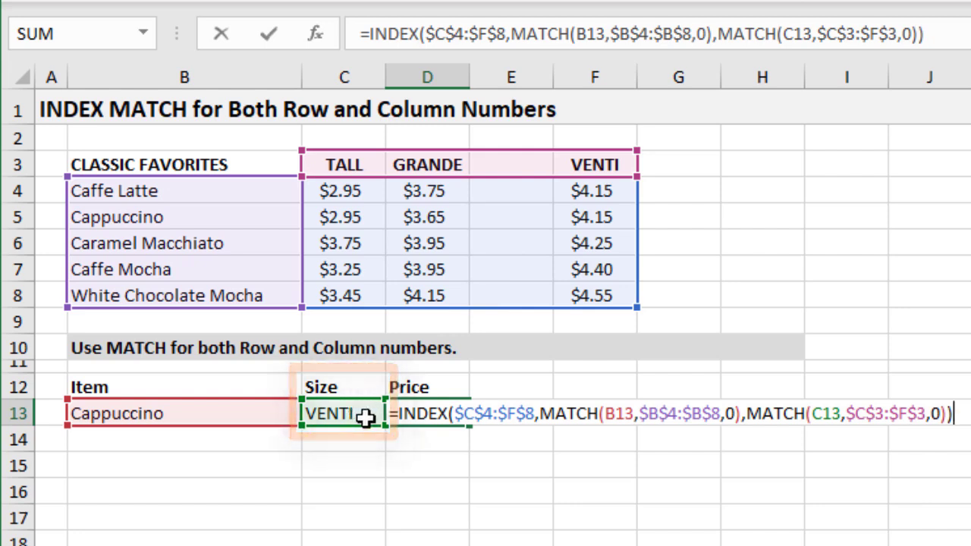
{"action": "key", "text": "ctrl+Return"}
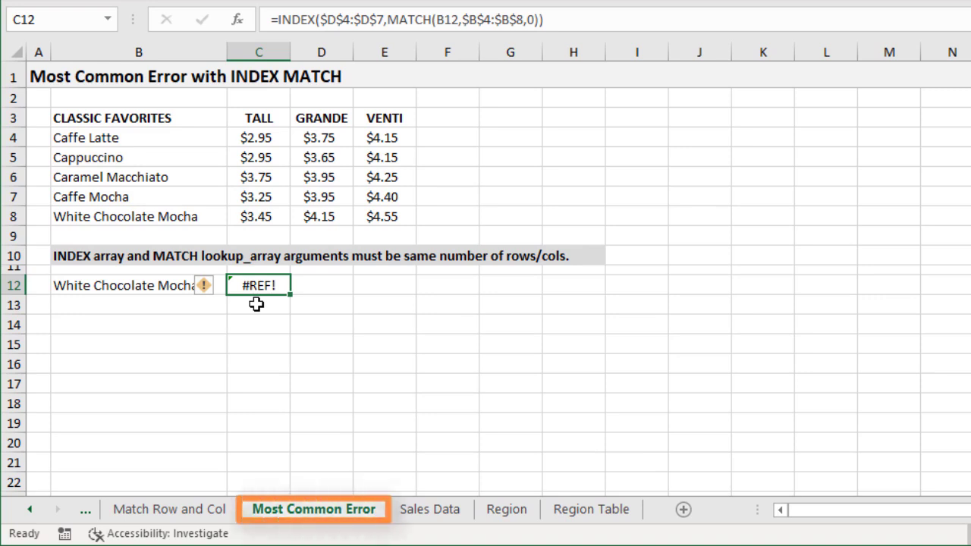
- On the Most Common Error sheet, compare the INDEX array and MATCH lookup ranges of the formula in C12
{"action": "double_click", "coordinate": [238, 300]}
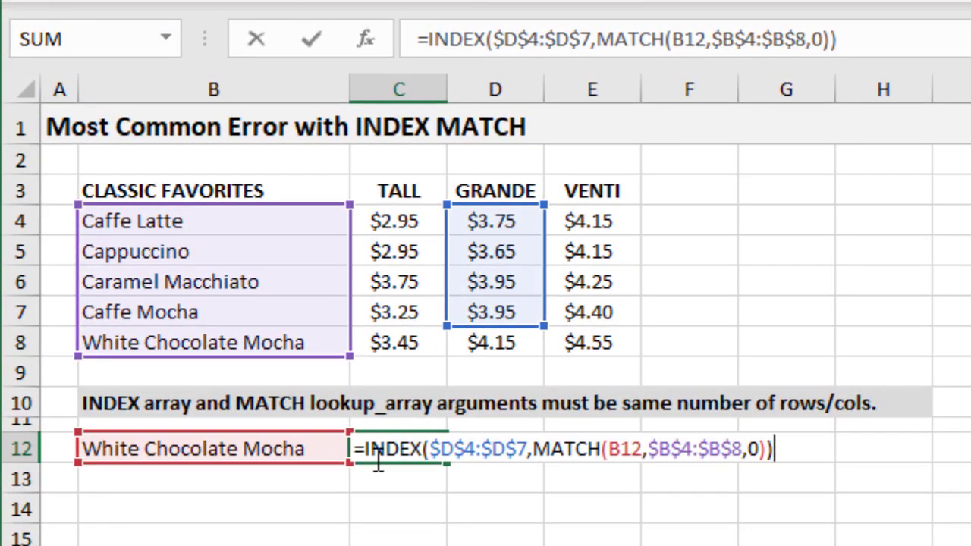
{"action": "left_click", "coordinate": [464, 455]}
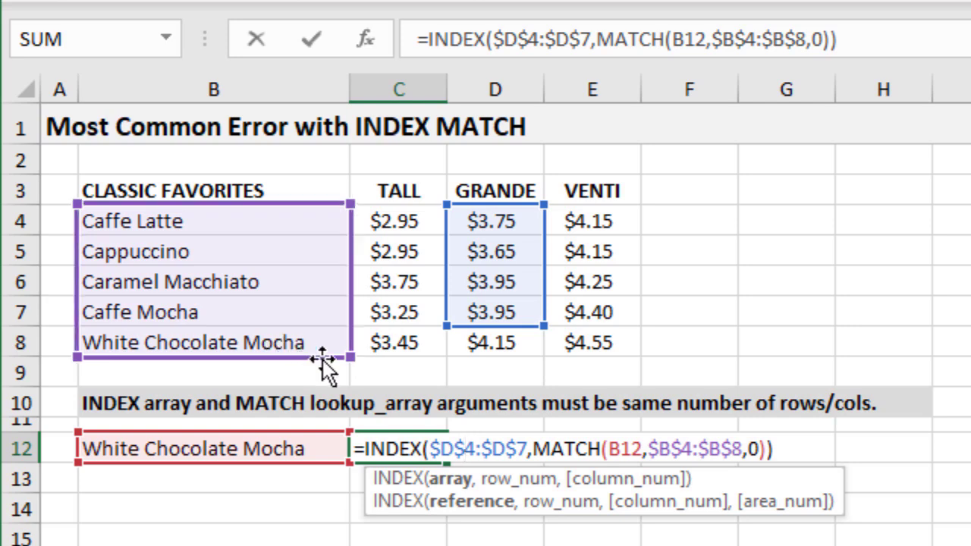
{"action": "left_click", "coordinate": [508, 483]}
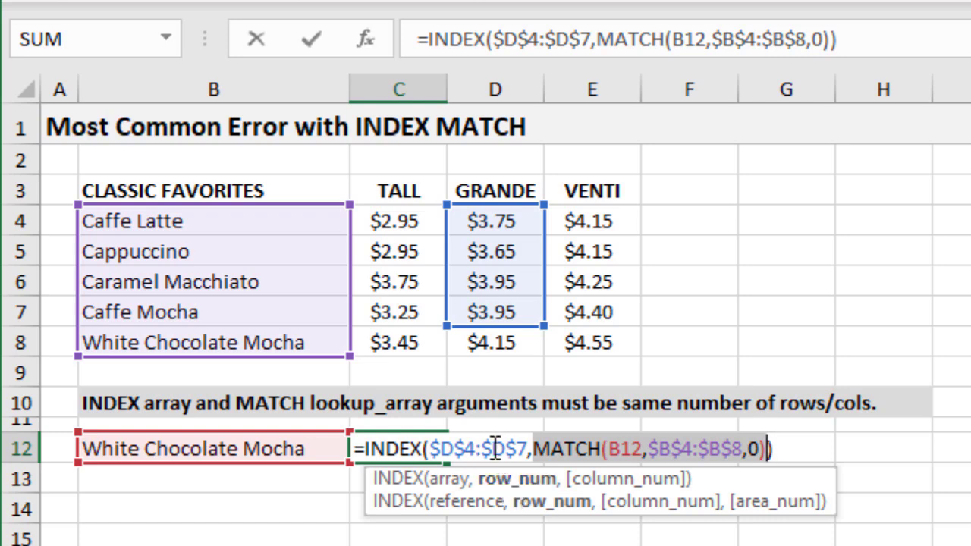
{"action": "key", "text": "ctrl+Return"}
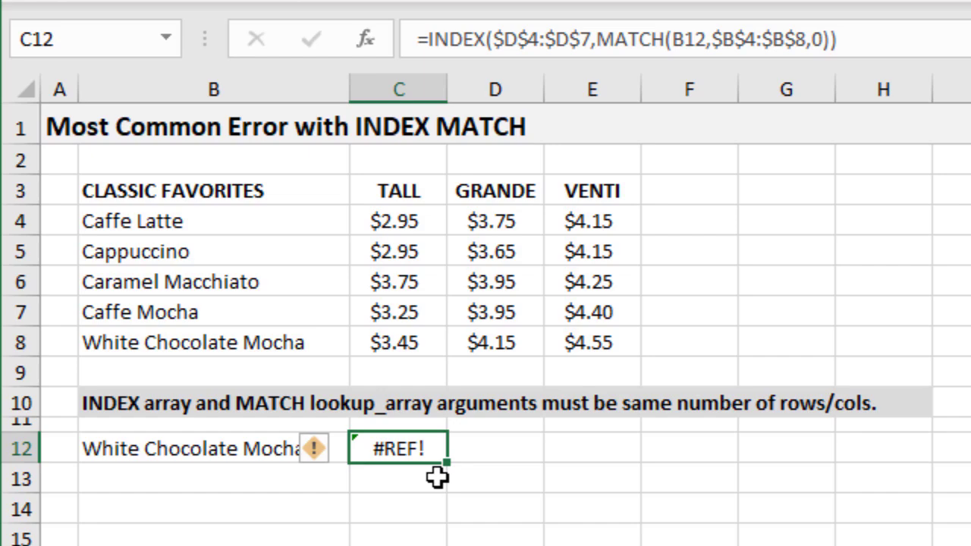
{"action": "key", "text": "F2"}
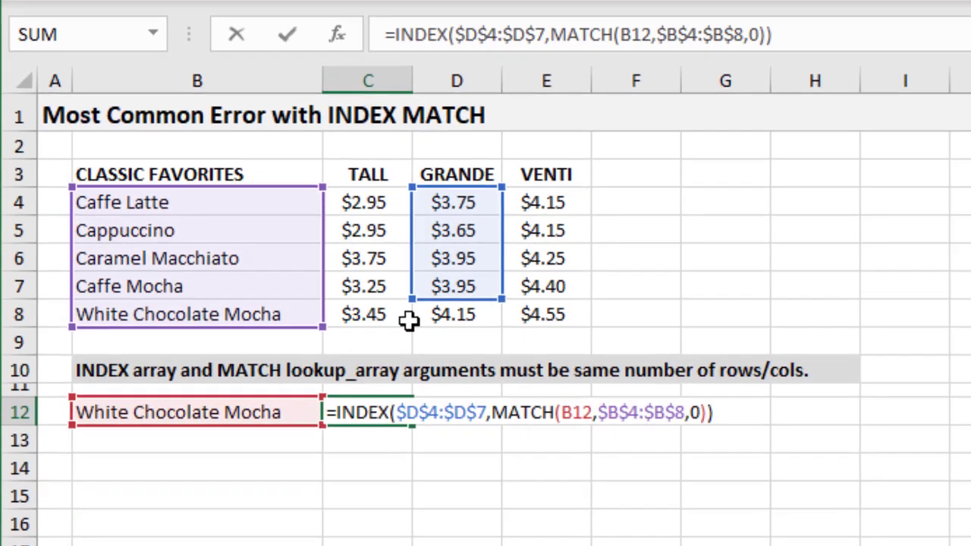
{"action": "key", "text": "Escape"}
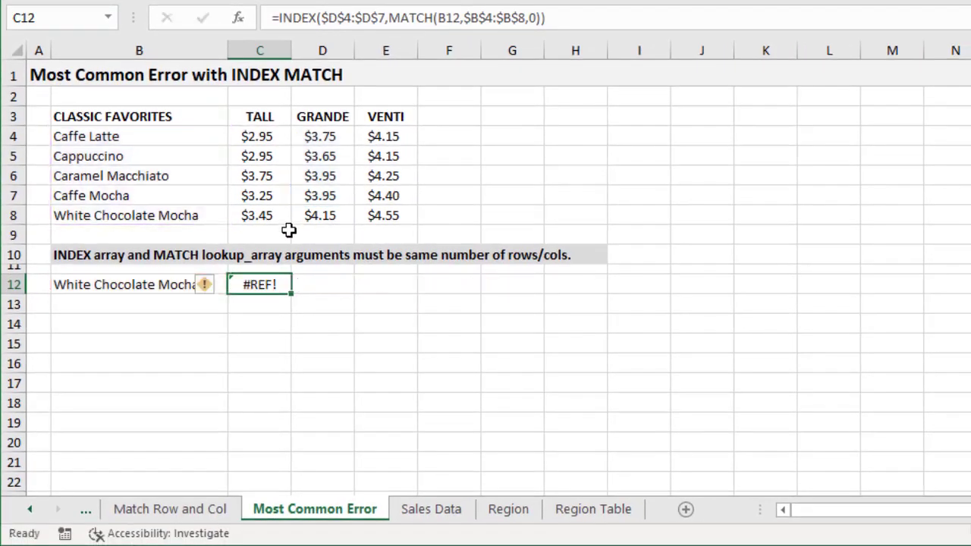
- On the Sales Data sheet, examine the INDEX MATCH formula in the first Region cell, Y4
{"action": "left_click", "coordinate": [427, 508]}
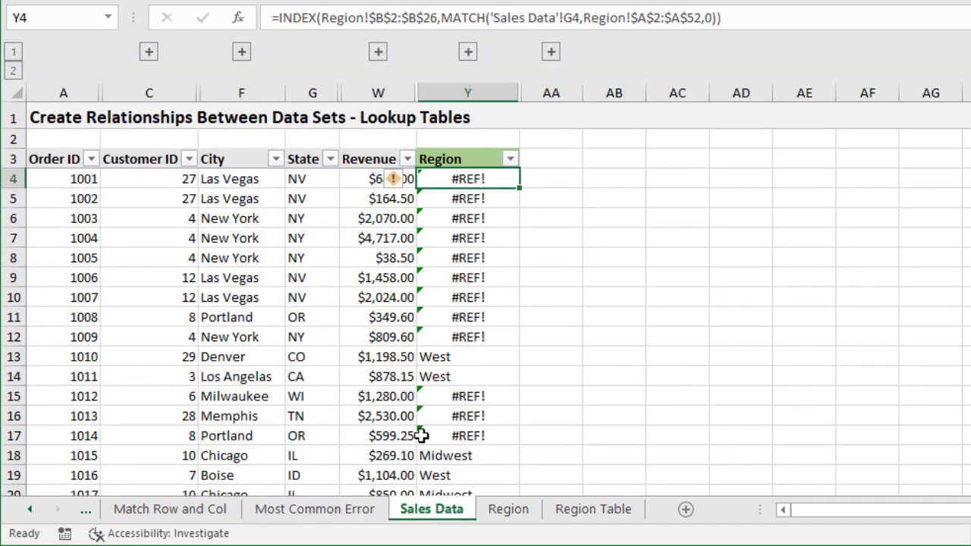
{"action": "double_click", "coordinate": [437, 178]}
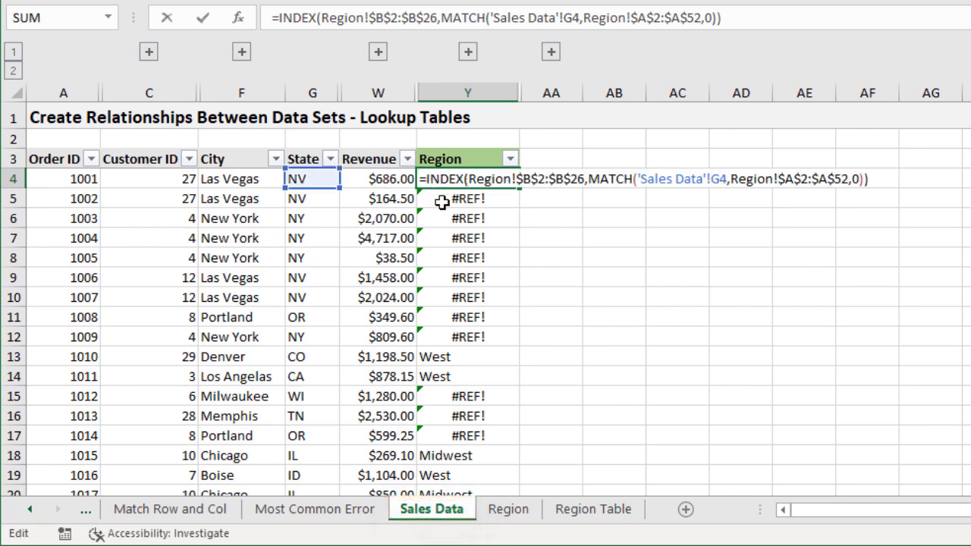
{"action": "key", "text": "Escape"}
- On the Region sheet, select the contiguous Region values downward from B2 and check where that block ends relative to the state codes
{"action": "left_click", "coordinate": [510, 509]}
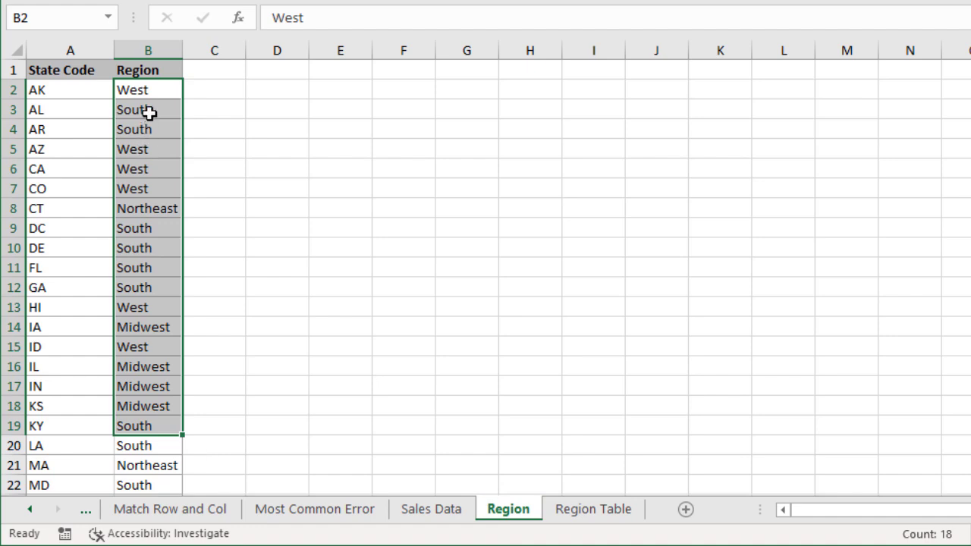
{"action": "left_click", "coordinate": [160, 89]}
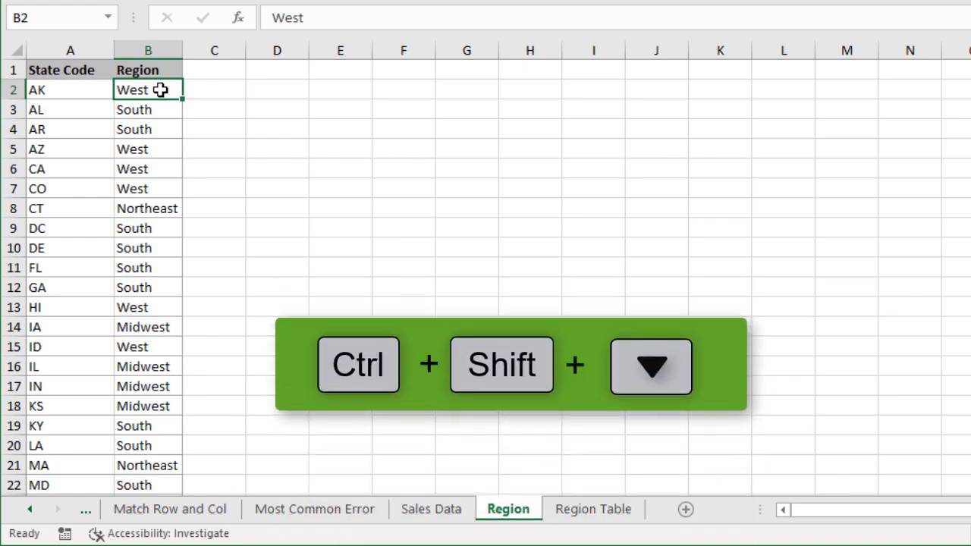
{"action": "key", "text": "ctrl+shift+Down"}
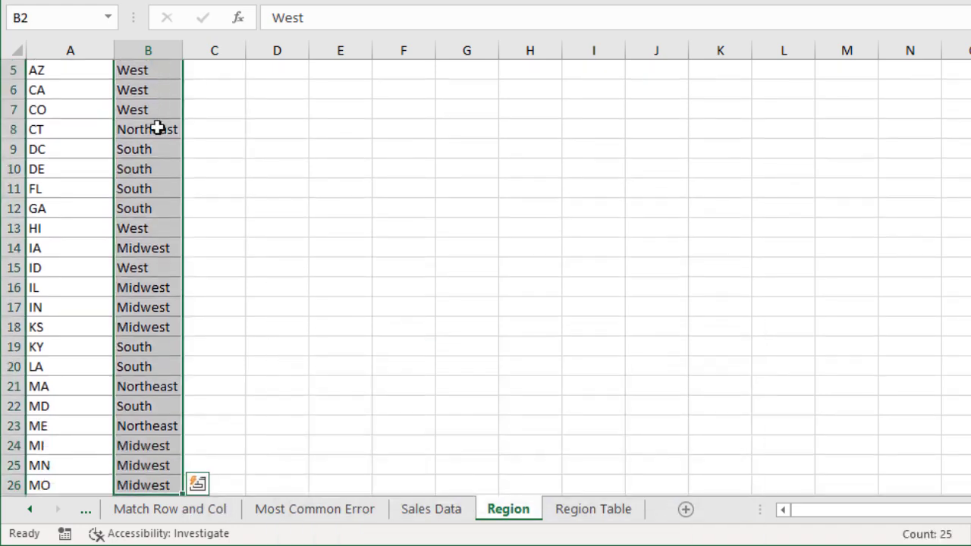
{"action": "scroll", "coordinate": [156, 133], "scroll_direction": "down", "scroll_amount": 2}
{"action": "scroll", "coordinate": [156, 134], "scroll_direction": "down", "scroll_amount": 2}
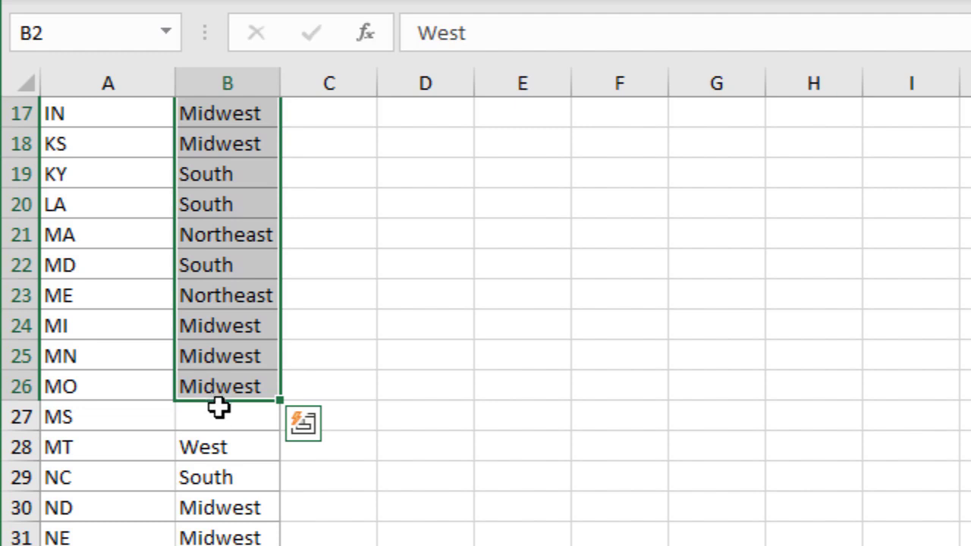
{"action": "scroll", "coordinate": [210, 424], "scroll_direction": "down", "scroll_amount": 2}
{"action": "scroll", "coordinate": [210, 425], "scroll_direction": "up", "scroll_amount": 2}
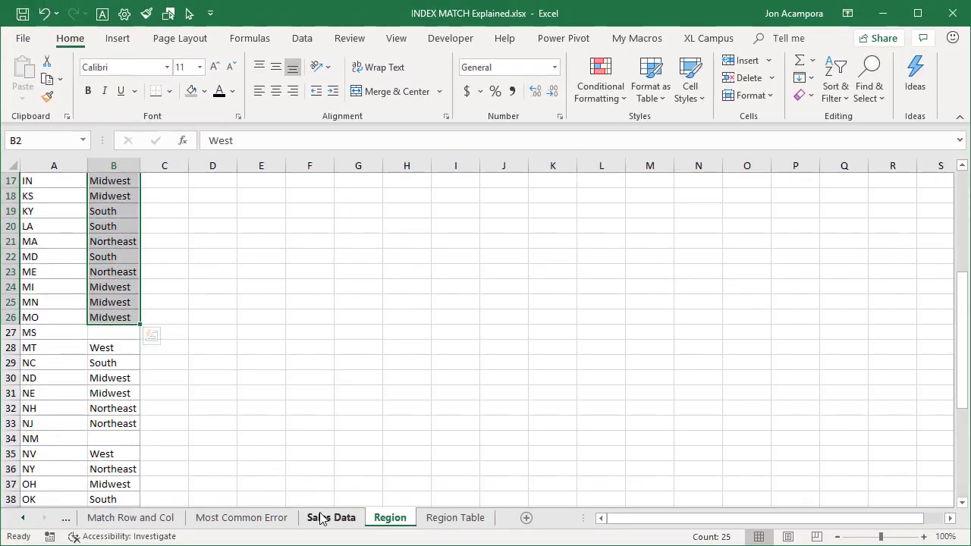
- On the Sales Data sheet, compare the row extents of the INDEX array and MATCH lookup array in the Y4 formula
{"action": "left_click", "coordinate": [319, 518]}
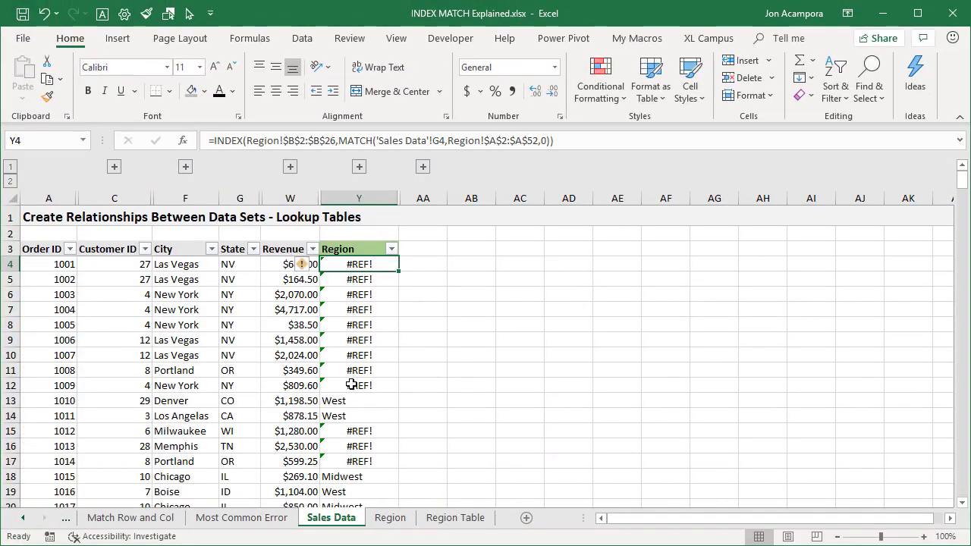
{"action": "key", "text": "F2"}
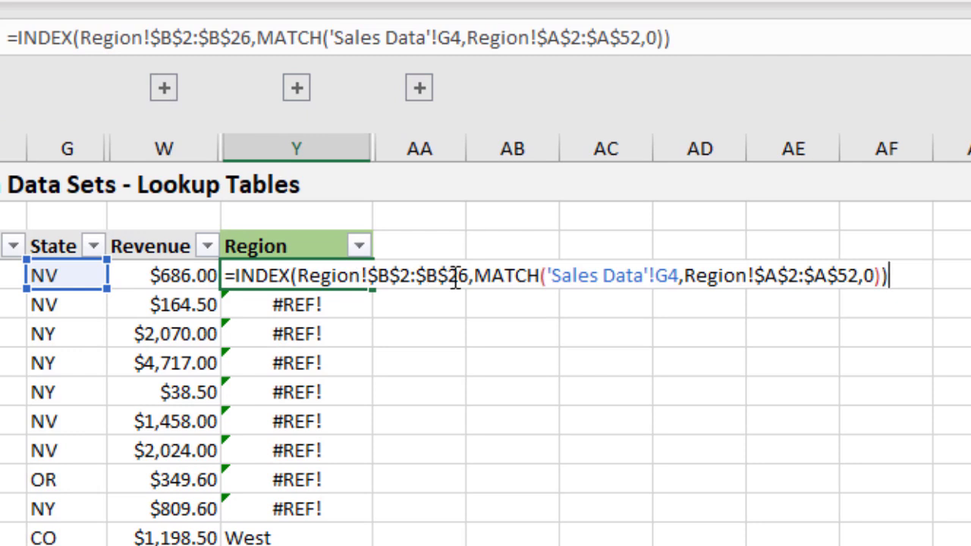
{"action": "left_click", "coordinate": [455, 267]}
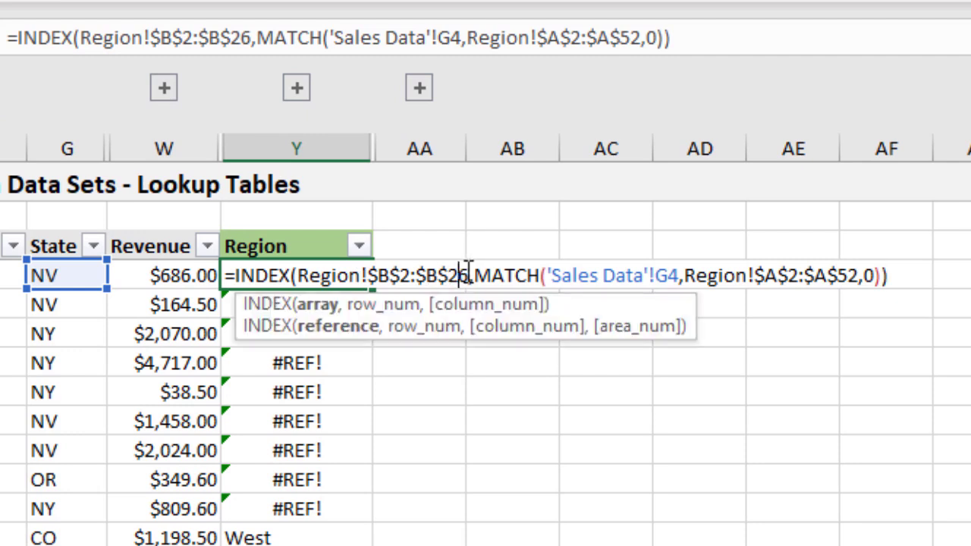
{"action": "left_click", "coordinate": [768, 274]}
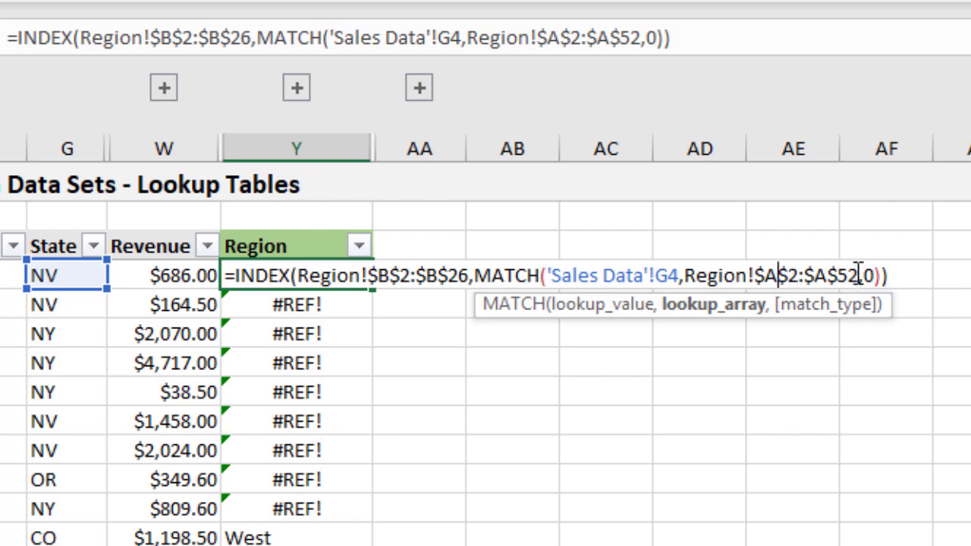
{"action": "left_click", "coordinate": [468, 275]}
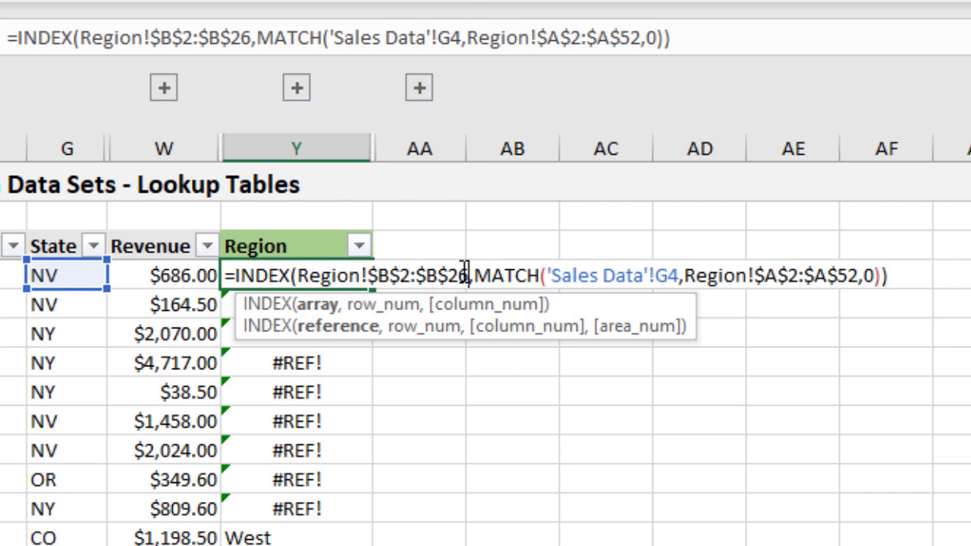
{"action": "key", "text": "Escape"}
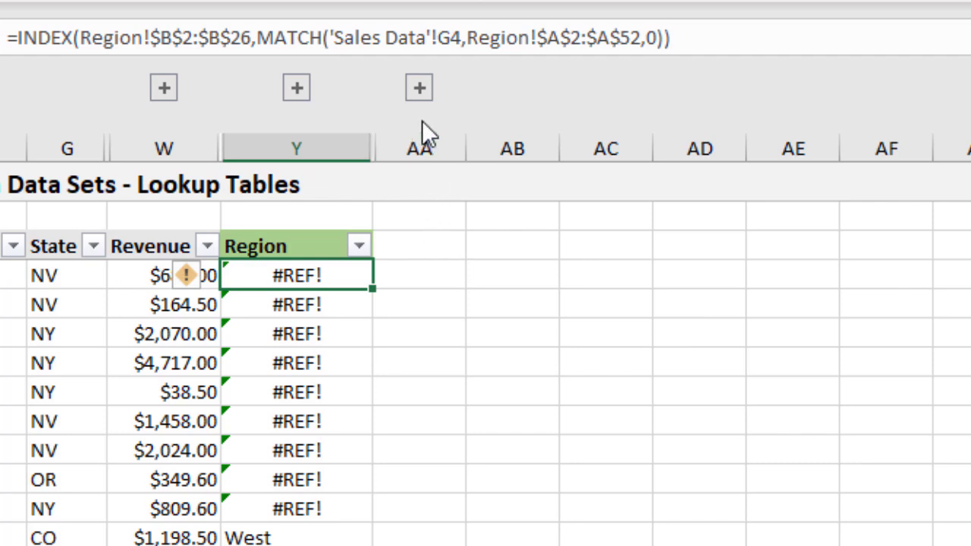
- Expand the collapsed Region Table column and examine the table column references in the INDEX and MATCH arguments of Z4
{"action": "left_click", "coordinate": [418, 88]}
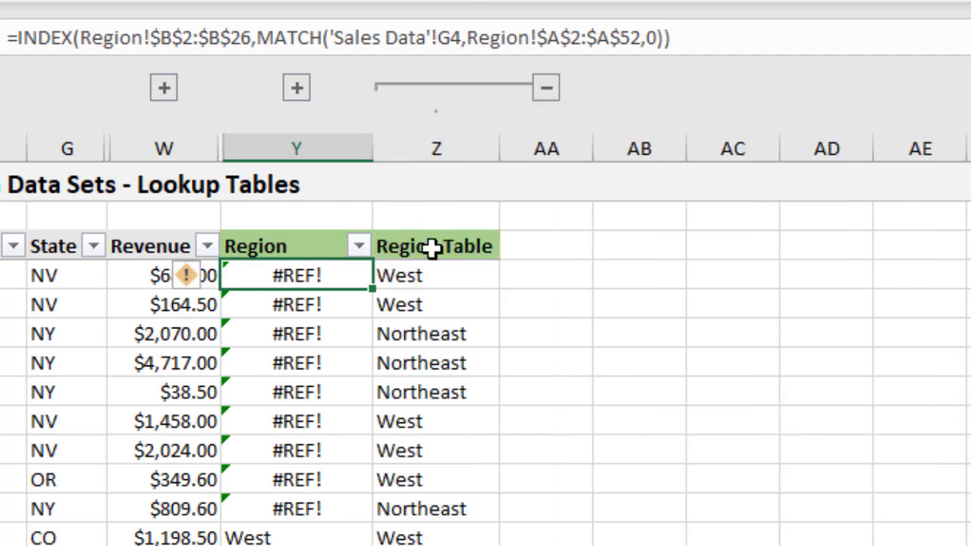
{"action": "left_click", "coordinate": [443, 271]}
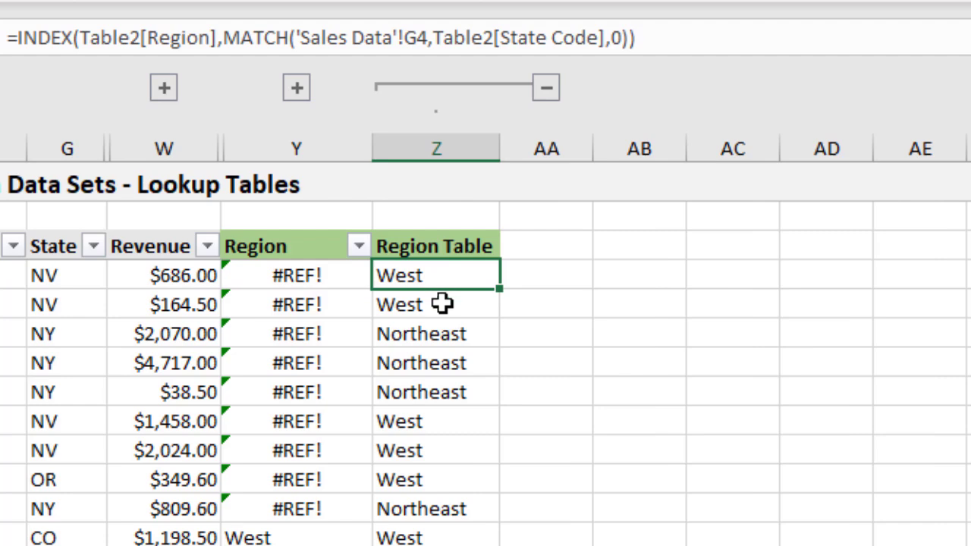
{"action": "key", "text": "F2"}
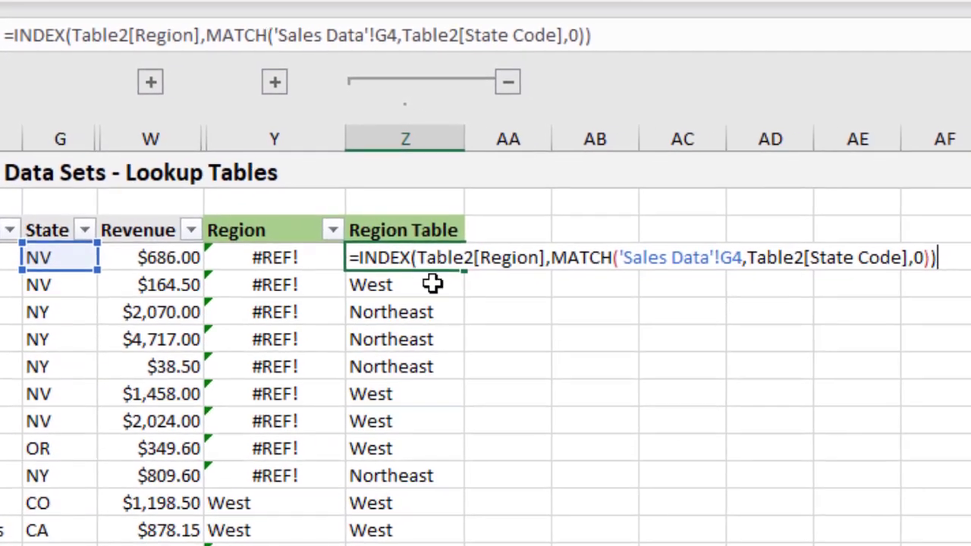
{"action": "left_click", "coordinate": [416, 256]}
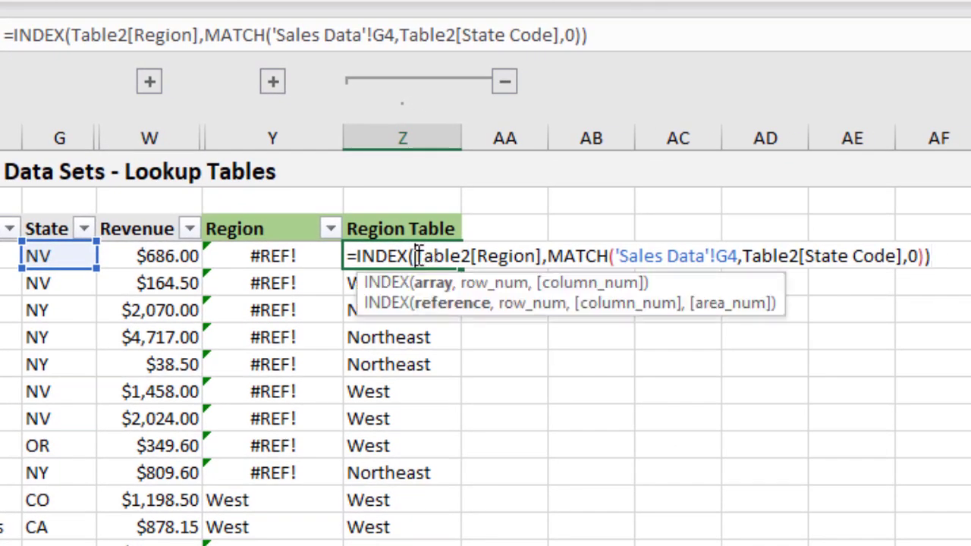
{"action": "left_click_drag", "start_coordinate": [416, 256], "coordinate": [535, 253]}
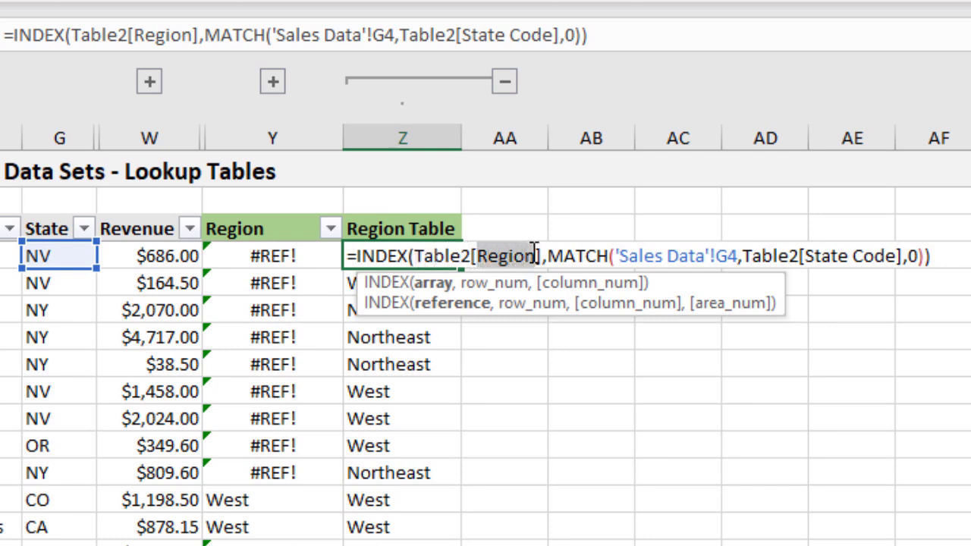
{"action": "left_click", "coordinate": [748, 251]}
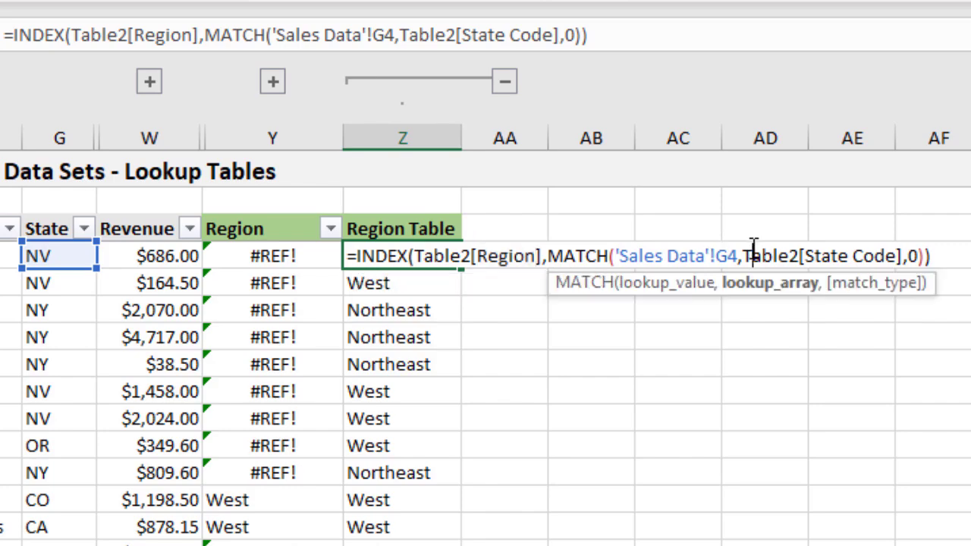
{"action": "left_click_drag", "start_coordinate": [804, 256], "coordinate": [899, 253]}
{"action": "key", "text": "Escape"}
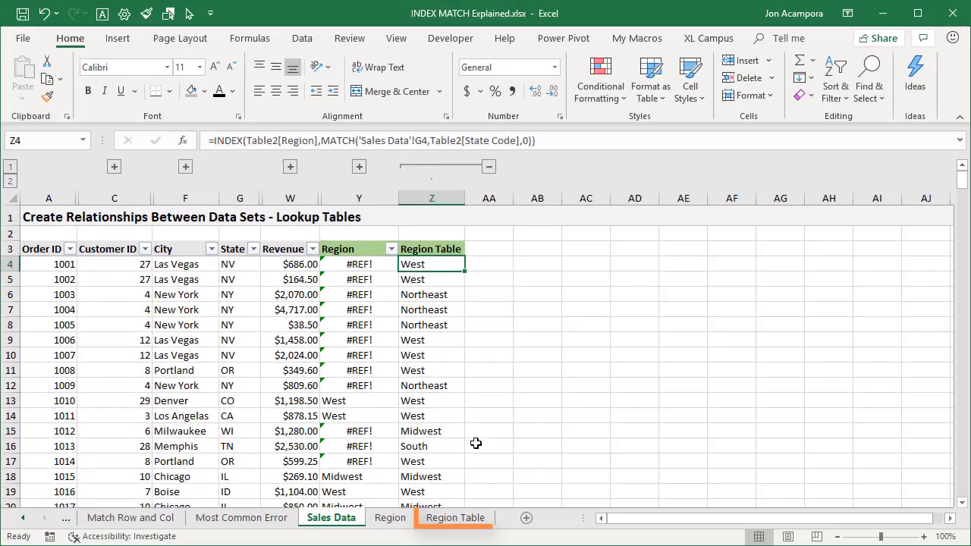
- Review the State Code and Region columns of the source table on the Region Table sheet, and return to Sales Data
{"action": "left_click", "coordinate": [457, 518]}
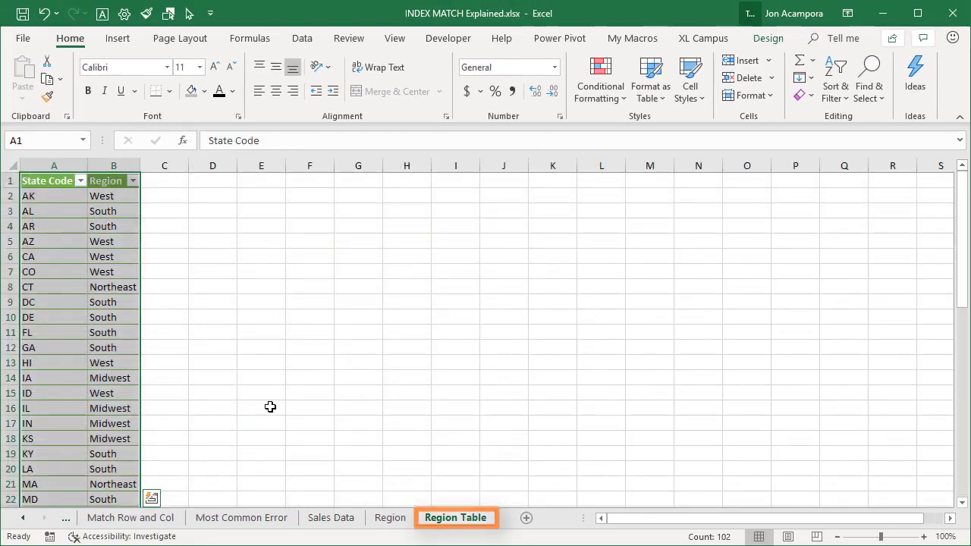
{"action": "left_click", "coordinate": [107, 198]}
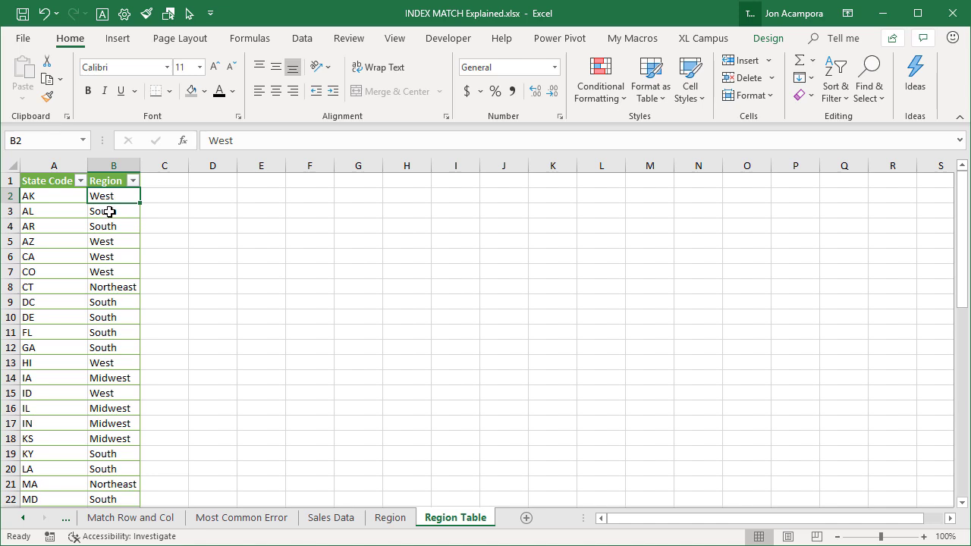
{"action": "left_click", "coordinate": [324, 519]}
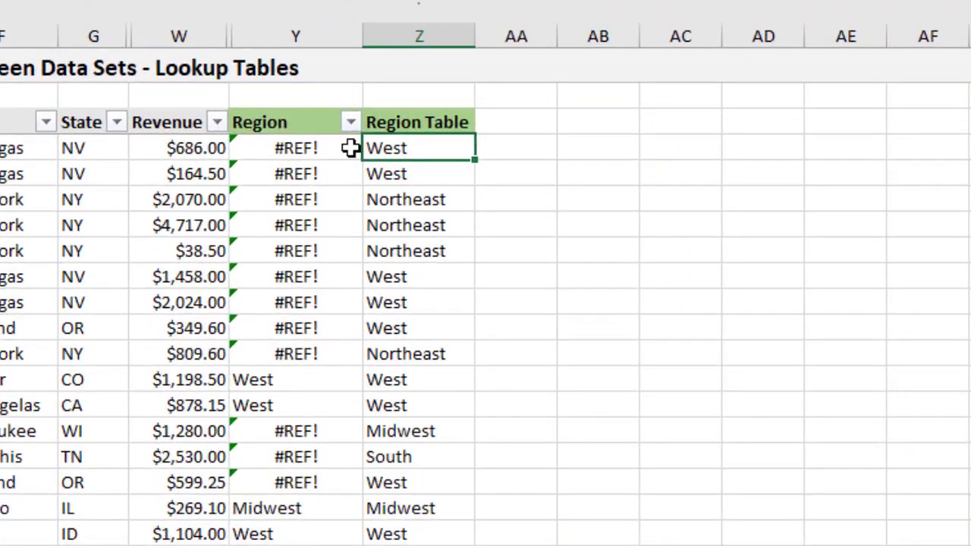
- Wrap the INDEX MATCH formula in Y4 in IFERROR, with an empty string "" as the value if error
{"action": "left_click", "coordinate": [350, 148]}
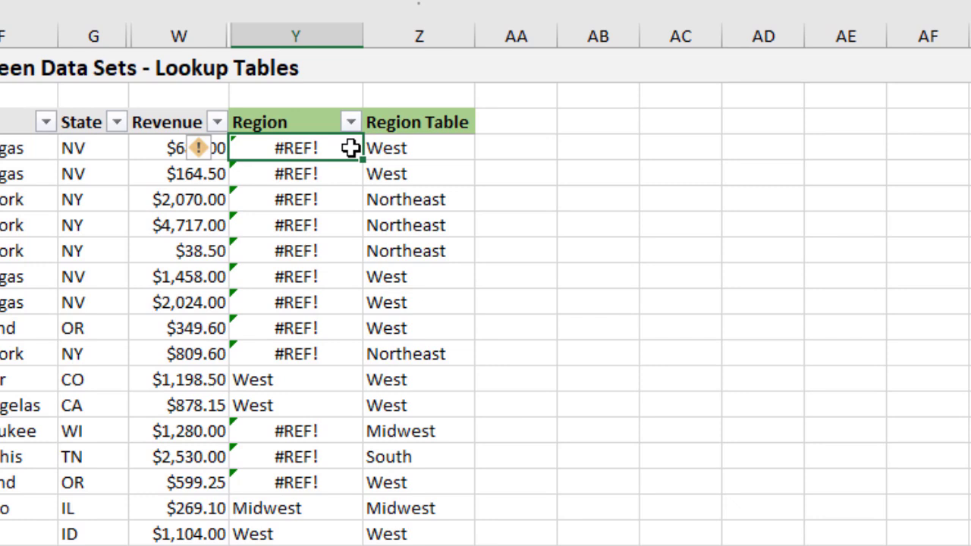
{"action": "key", "text": "F2"}
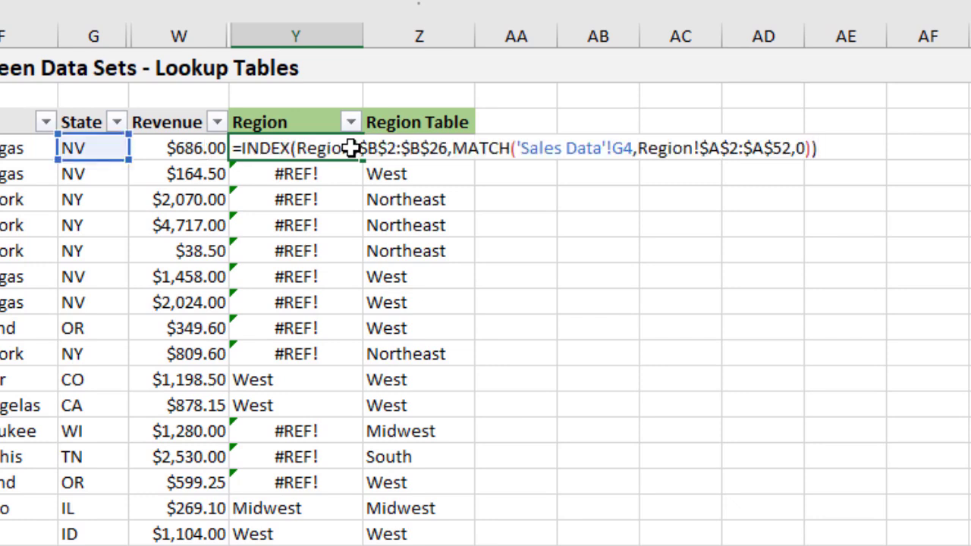
{"action": "left_click", "coordinate": [240, 148]}
{"action": "type", "text": "if"}
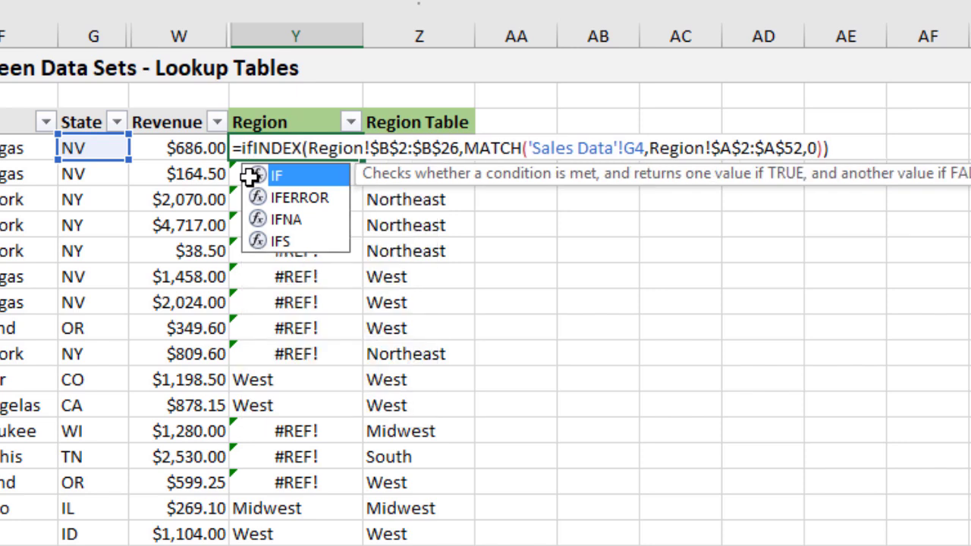
{"action": "key", "text": "Down"}
{"action": "key", "text": "Tab"}
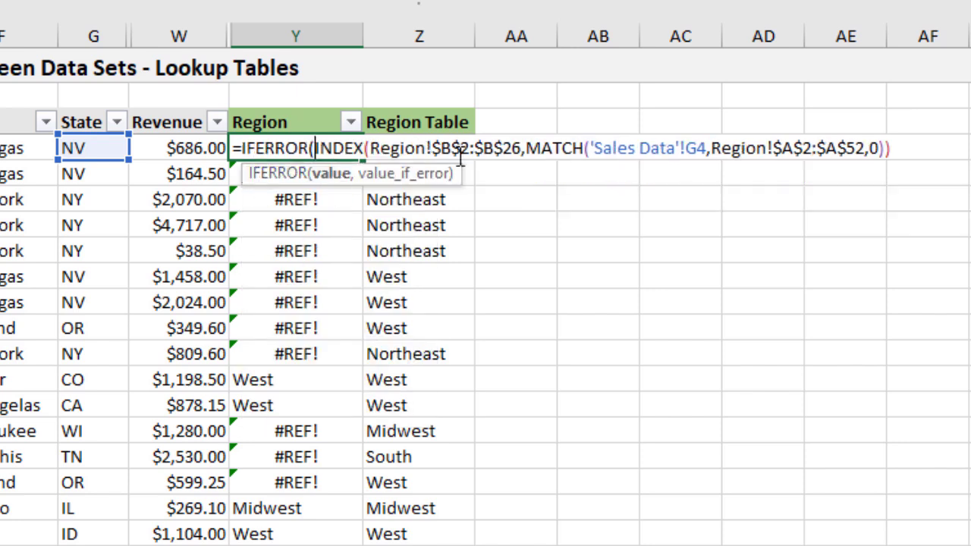
{"action": "left_click", "coordinate": [893, 148]}
{"action": "type", "text": ",\"\""}
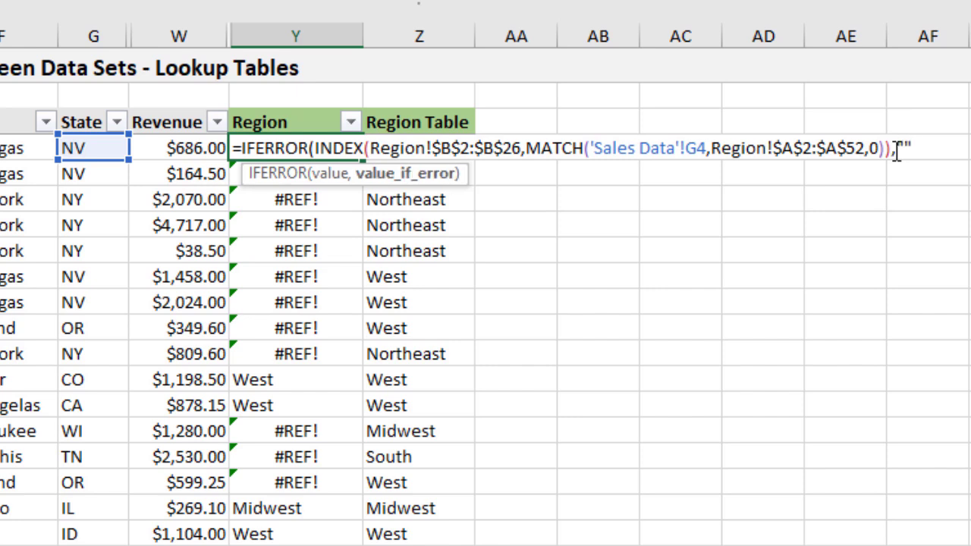
{"action": "type", "text": ")"}
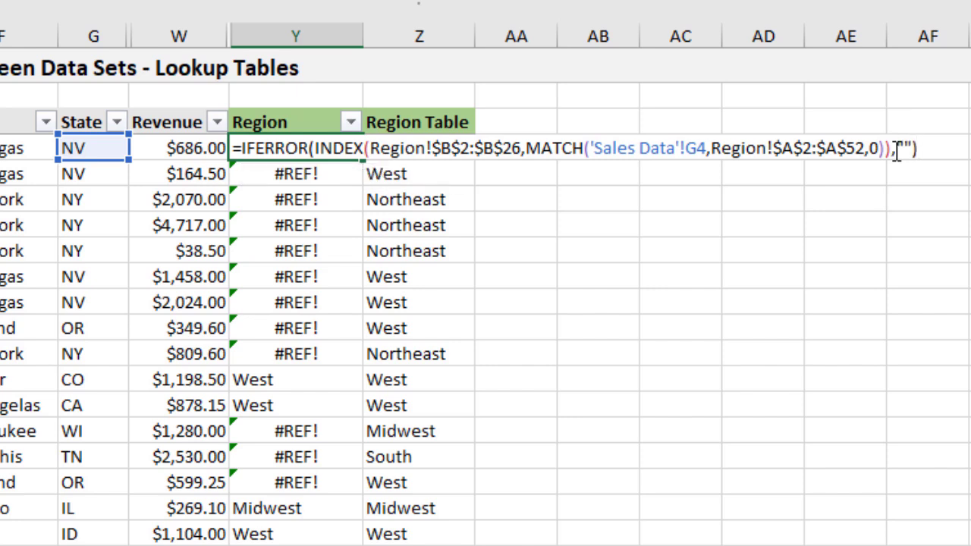